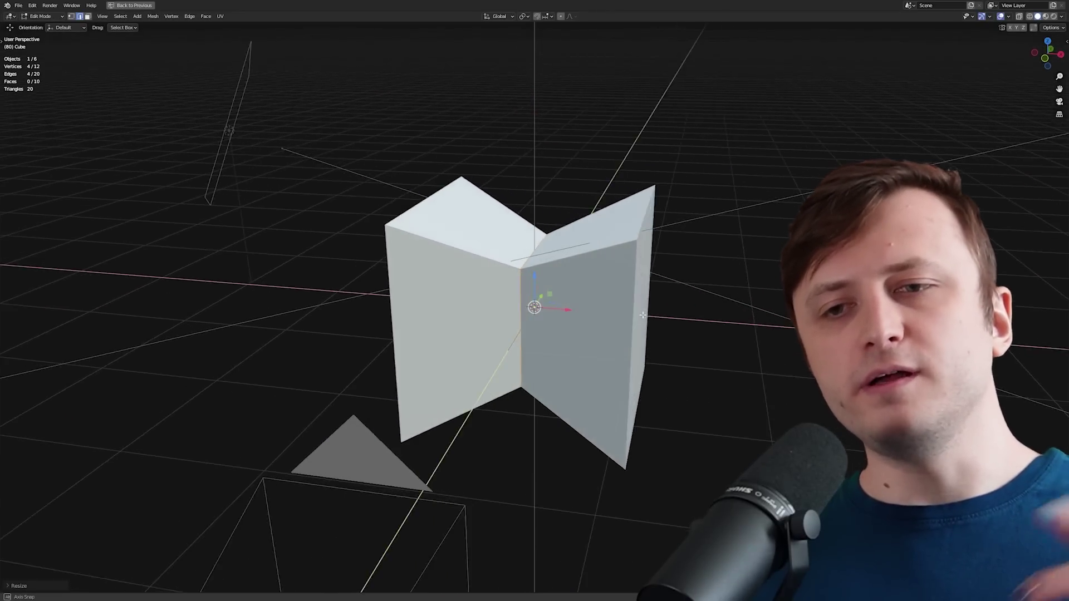
Orbit the view slightly around the folded cube
middle_click_drag(590, 312, 632, 316)
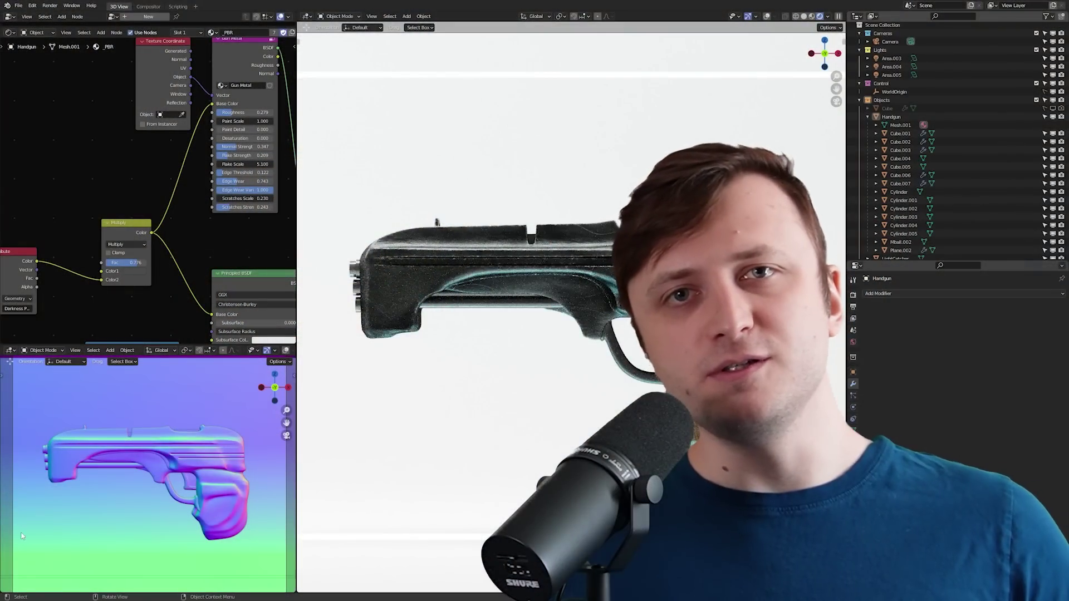
Orbit around the handgun and switch the viewport to Solid shading
scroll(452, 398, "down", 5)
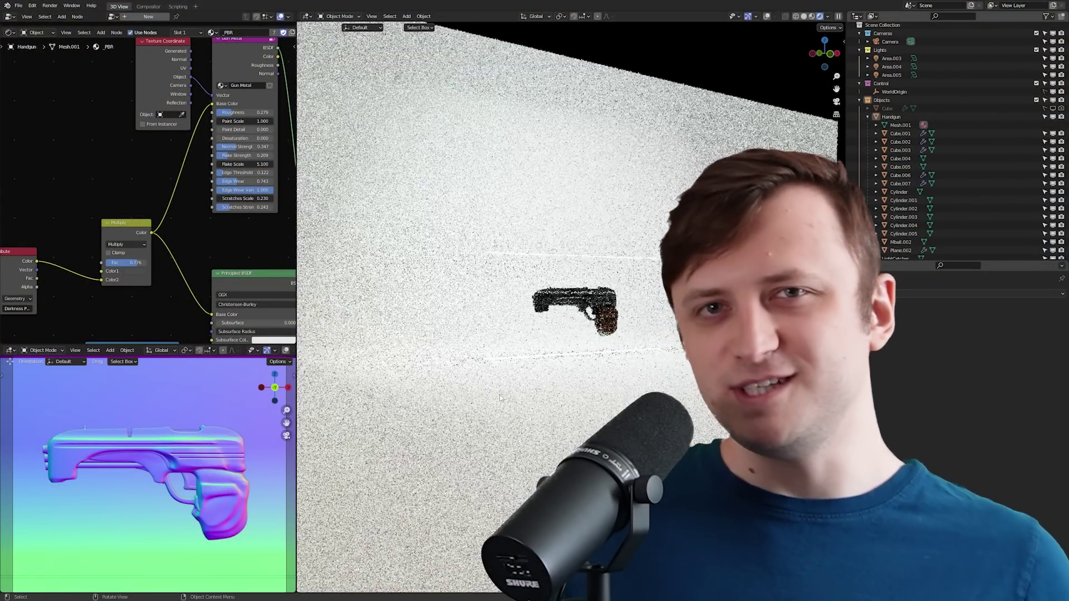
scroll(452, 398, "up", 5)
mouse_move(452, 397)
middle_mouse_down()
mouse_move(592, 390)
mouse_move(476, 451)
mouse_move(511, 322)
middle_mouse_up()
scroll(592, 390, "up", 1)
key("z")
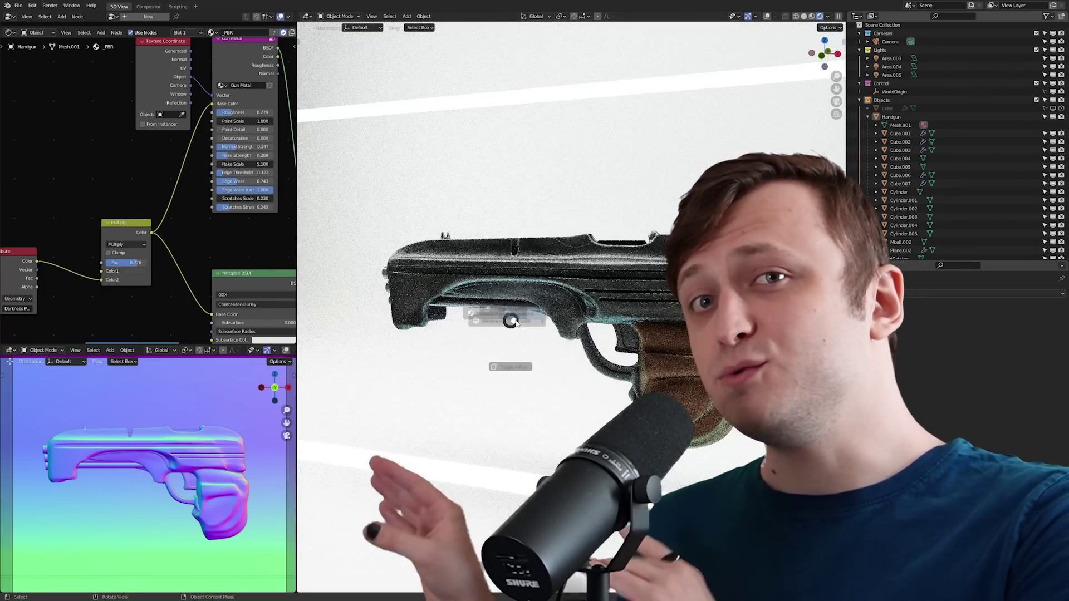
left_click(562, 322)
Select the Handgun object and widen the 3D view by moving the panel border
left_click(619, 337)
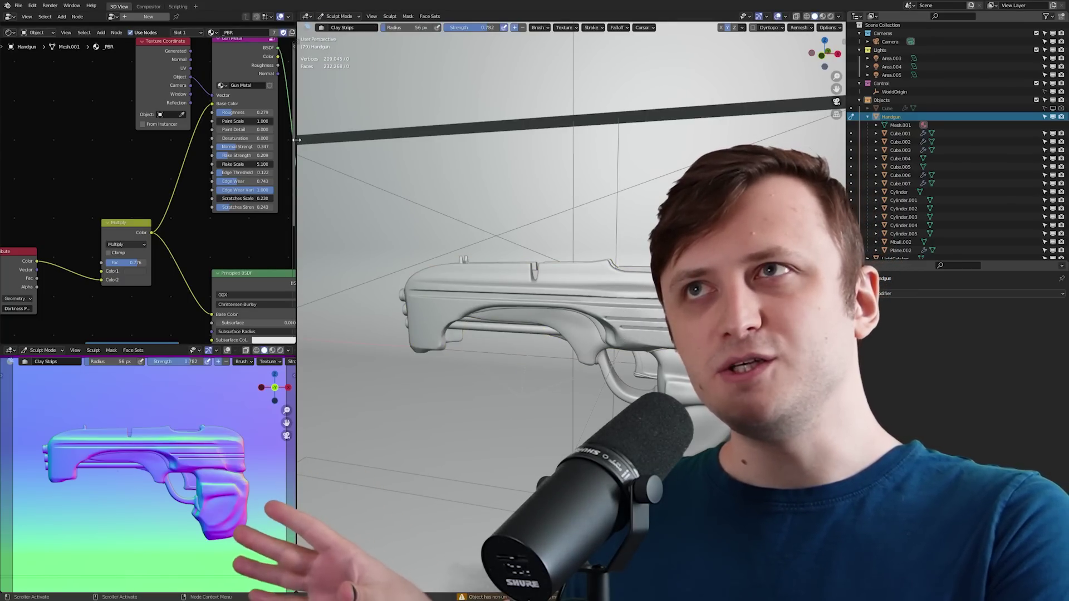
left_click_drag(296, 142, 233, 142)
scroll(489, 238, "up", 4)
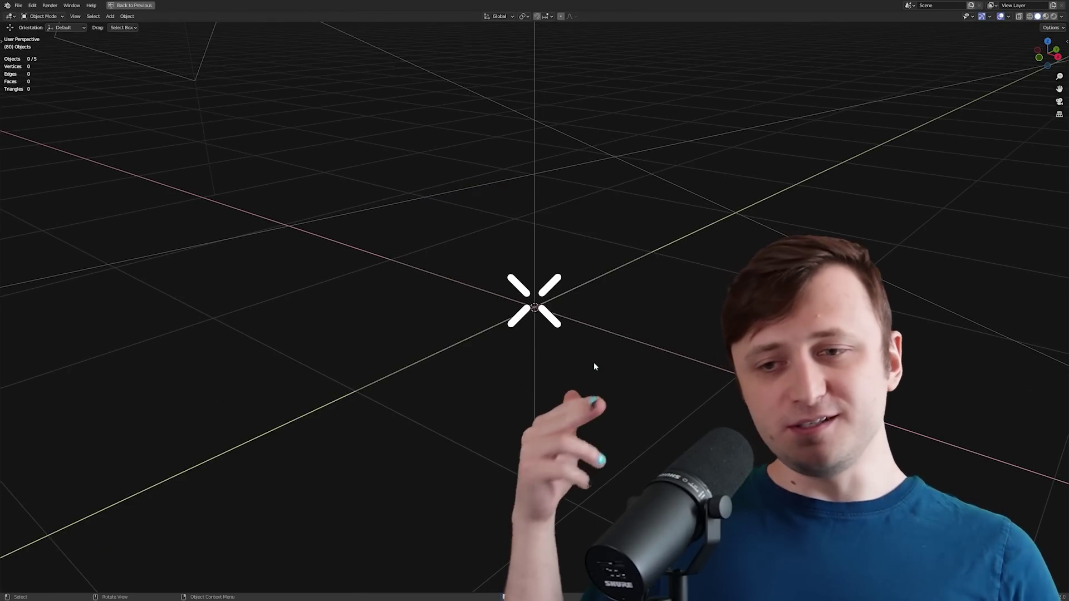
Add a new cube and enter Edit Mode with the whole cube selected
key("shift+a")
mouse_move(590, 363)
left_click(627, 379)
middle_click_drag(637, 387, 444, 373)
scroll(486, 383, "down", 4)
key("Tab")
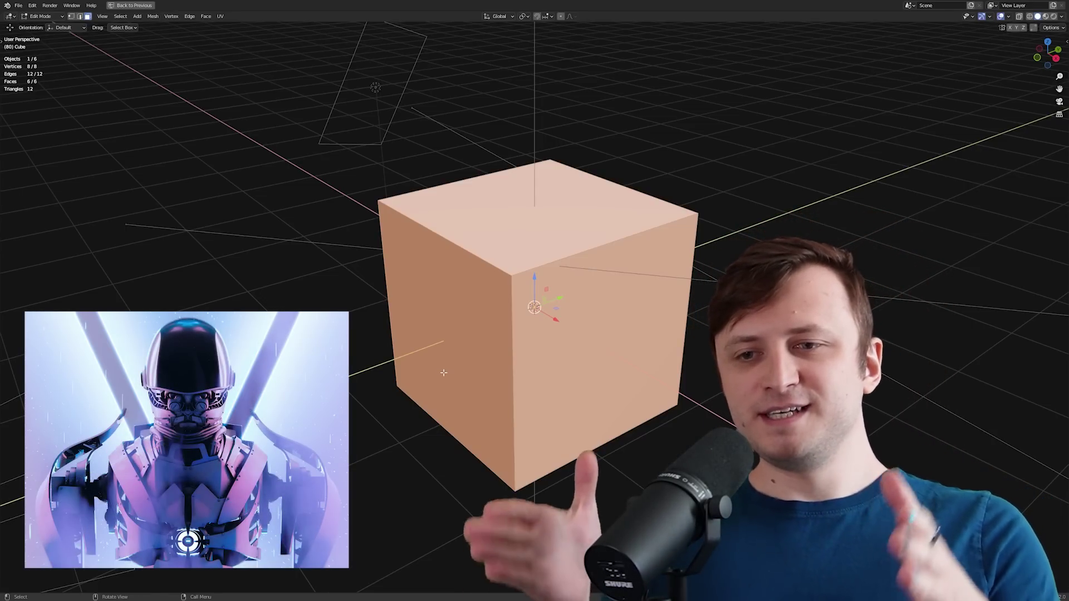
Loop-cut the cube, apply a concave multi-segment bevel and scale the curved band wider
middle_click_drag(444, 373, 512, 290)
left_click(512, 256)
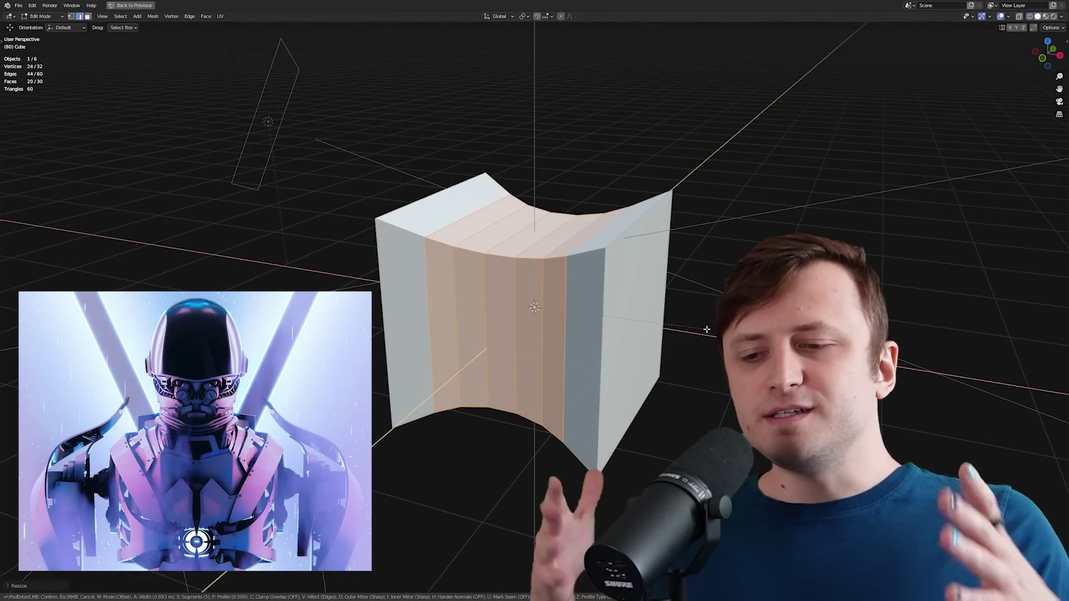
left_click(707, 328)
key("s")
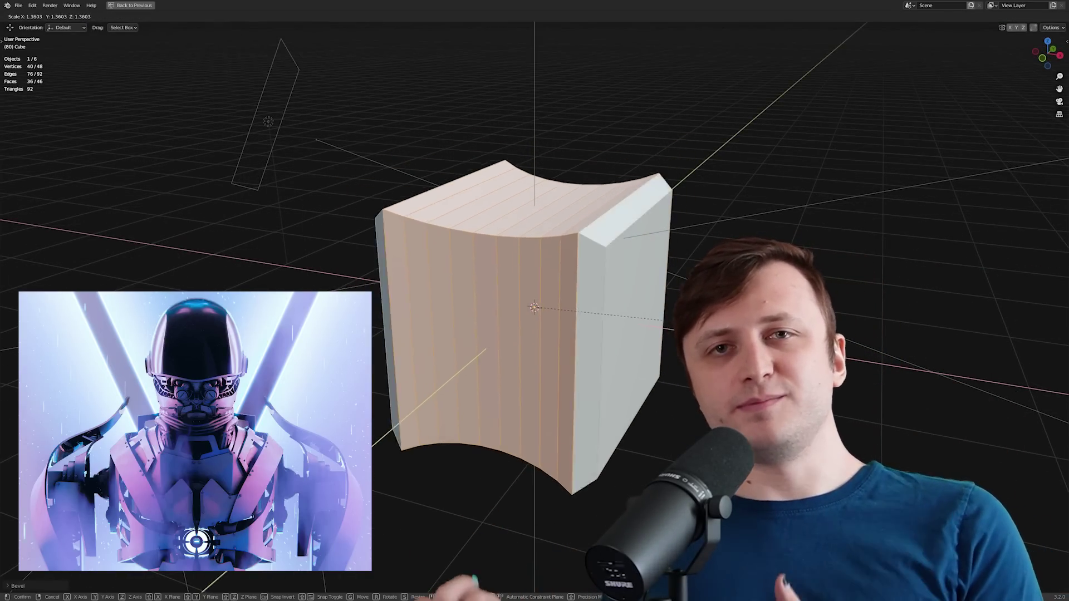
key("Return")
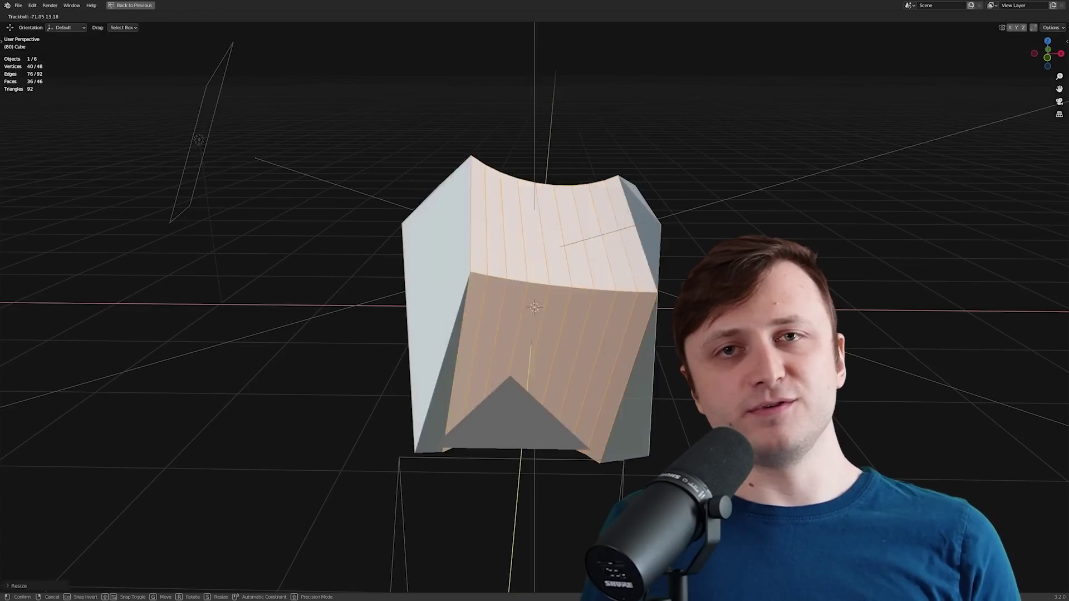
key("Escape")
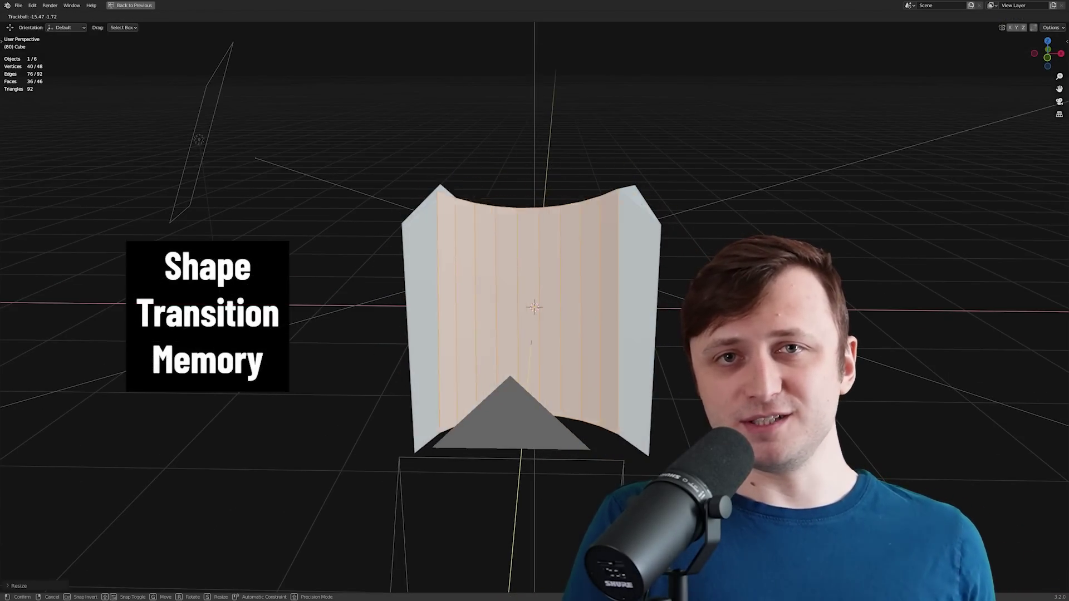
middle_click_drag(641, 334, 623, 390)
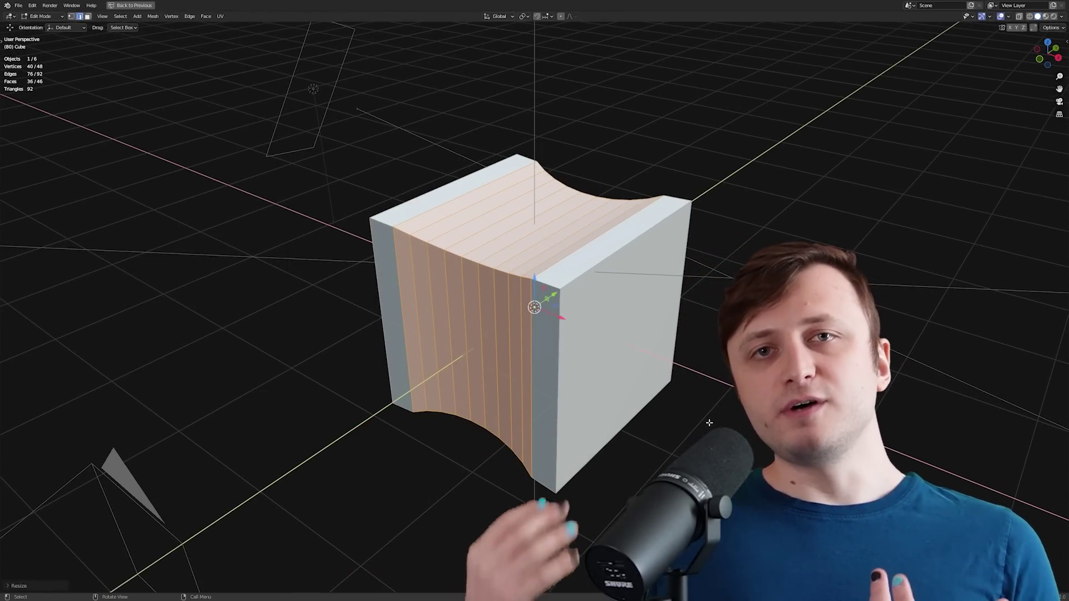
Leave Edit Mode, delete the beveled cube and add a fresh cube
key("Tab")
key("Delete")
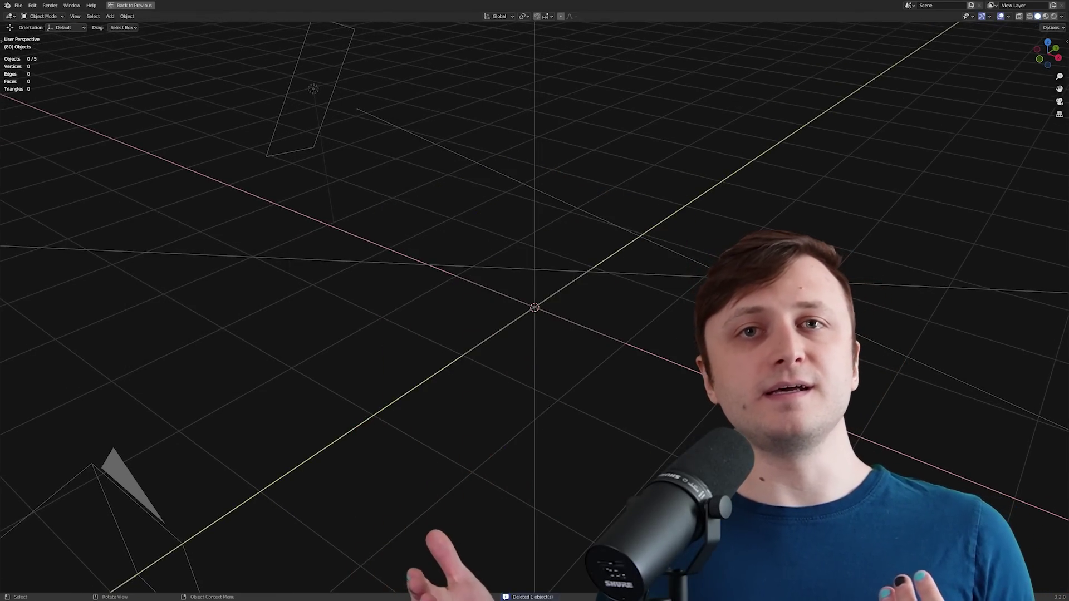
key("shift+a")
left_click(760, 359)
mouse_move(607, 343)
middle_mouse_down()
mouse_move(661, 363)
mouse_move(600, 350)
middle_mouse_up()
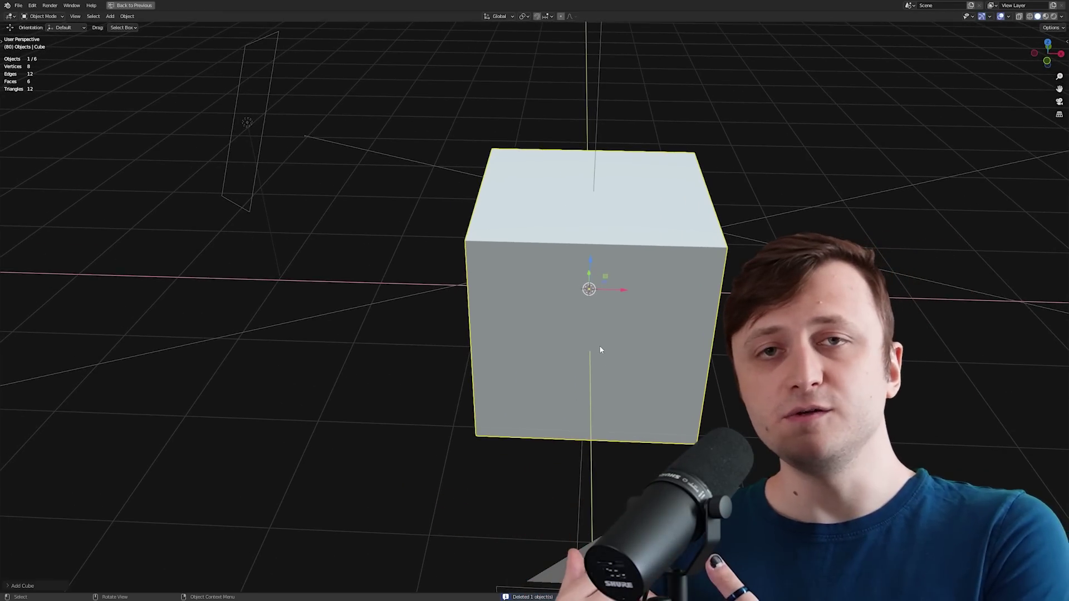
Add a cylinder next to the cube
key("shift+a")
mouse_move(599, 345)
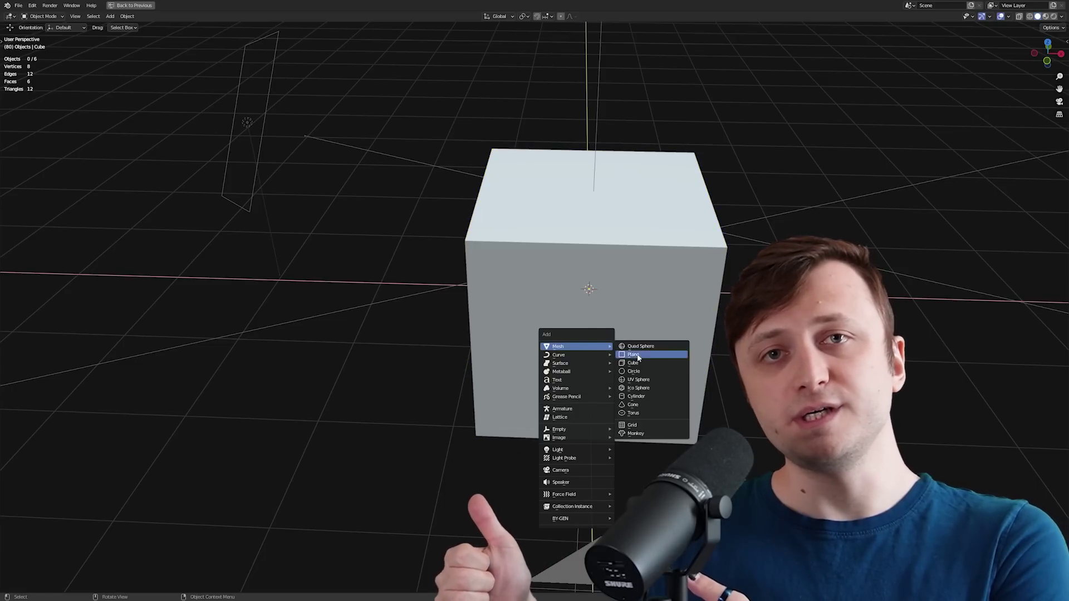
left_click(659, 403)
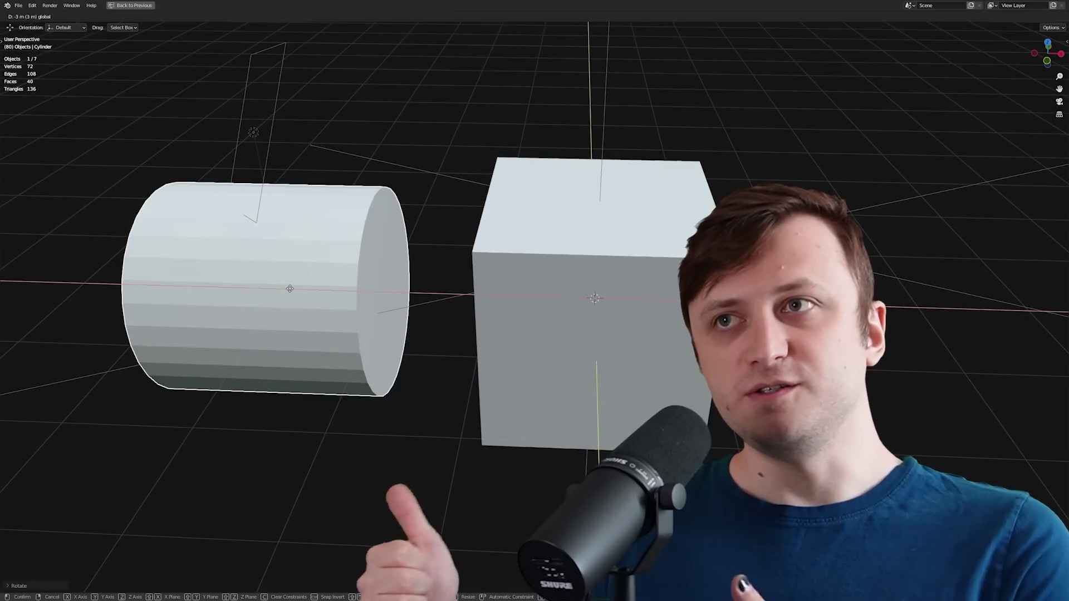
middle_click_drag(300, 290, 560, 236)
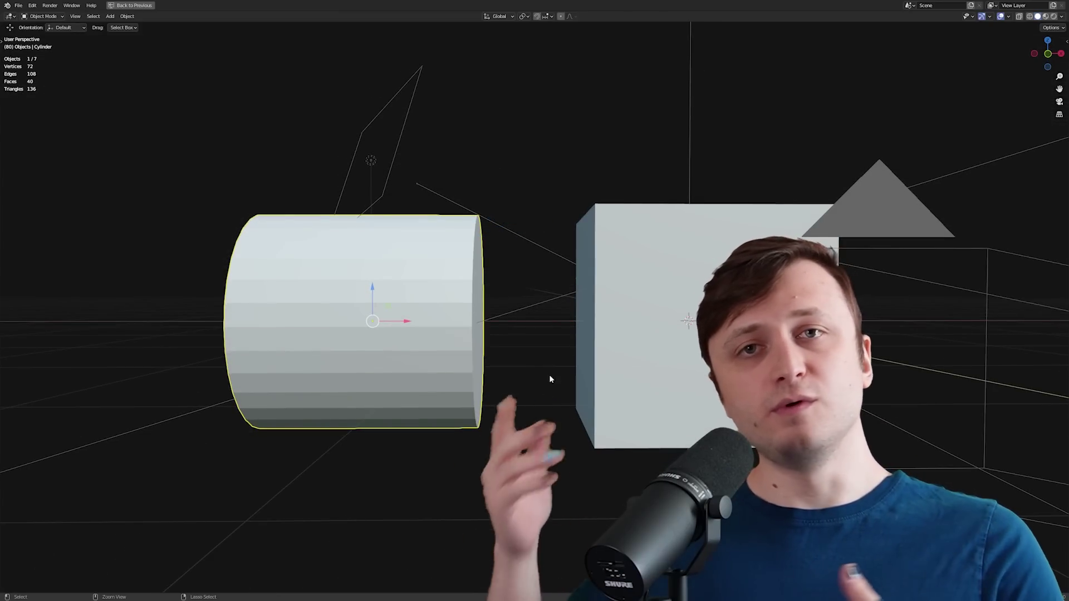
mouse_move(549, 374)
middle_mouse_down()
mouse_move(537, 391)
mouse_move(455, 366)
middle_mouse_up()
Slide the cylinder along X into the cube, cut it out as a Boolean difference, restore the layout
left_click_drag(410, 312, 505, 322)
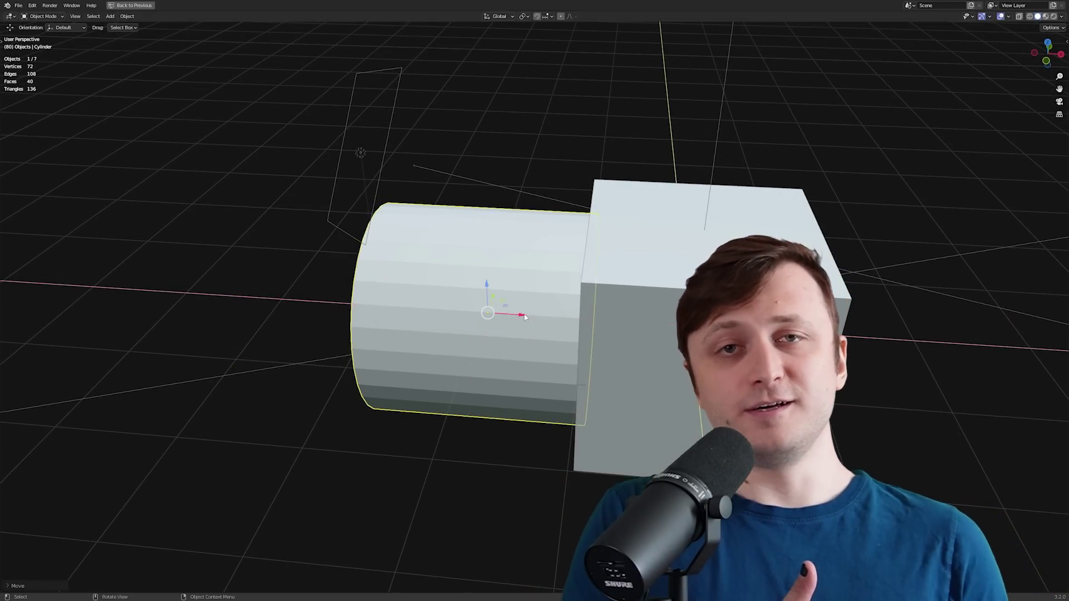
middle_click_drag(524, 318, 570, 345)
key("ctrl+shift+minus")
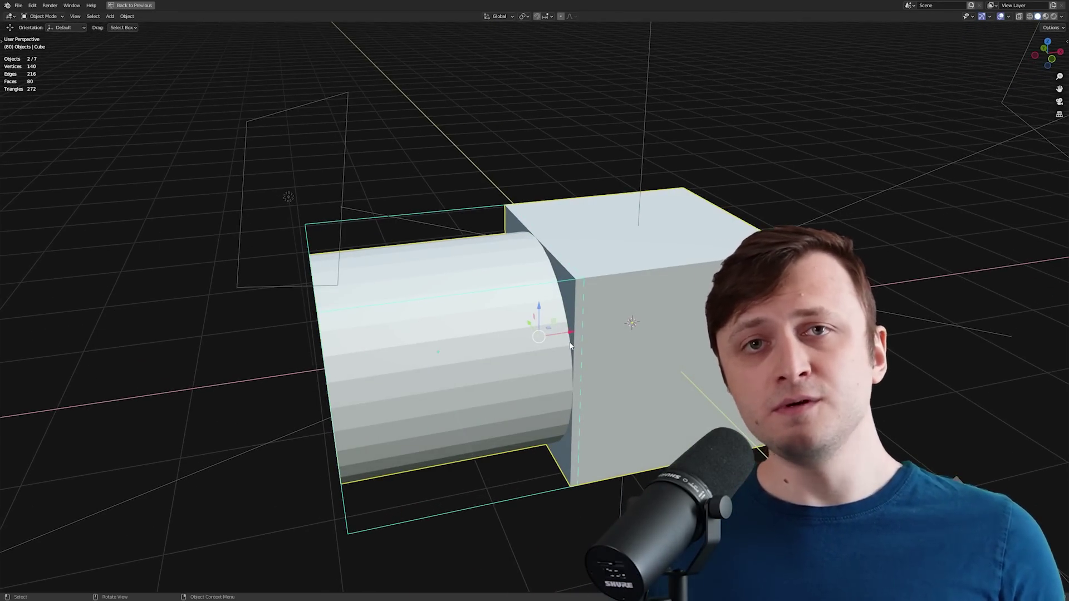
key("ctrl+space")
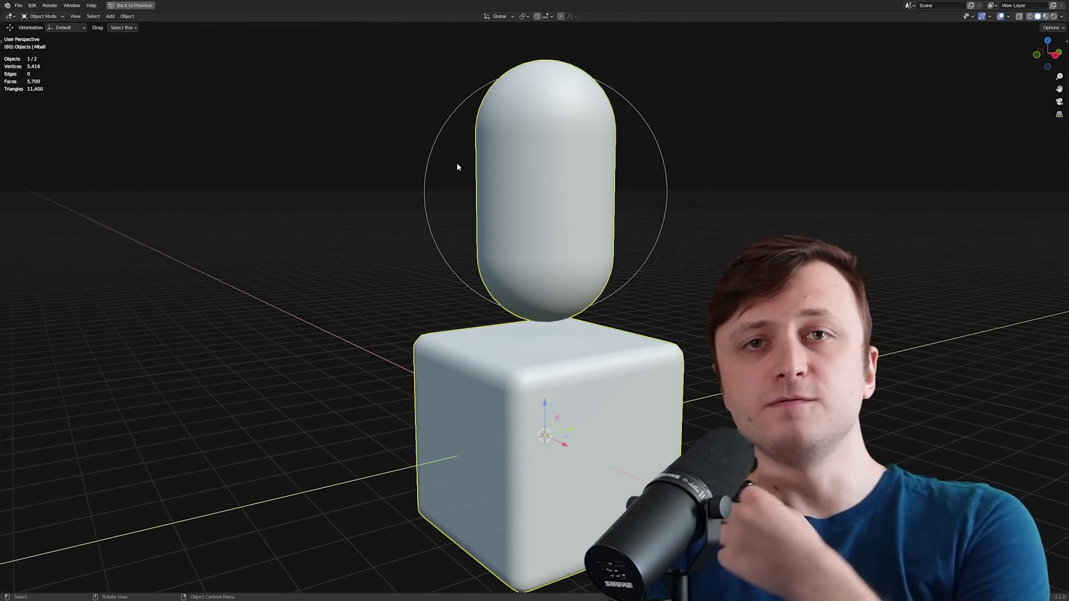
Lower the metaball pill along Z into the cube
scroll(549, 182, "up", 2)
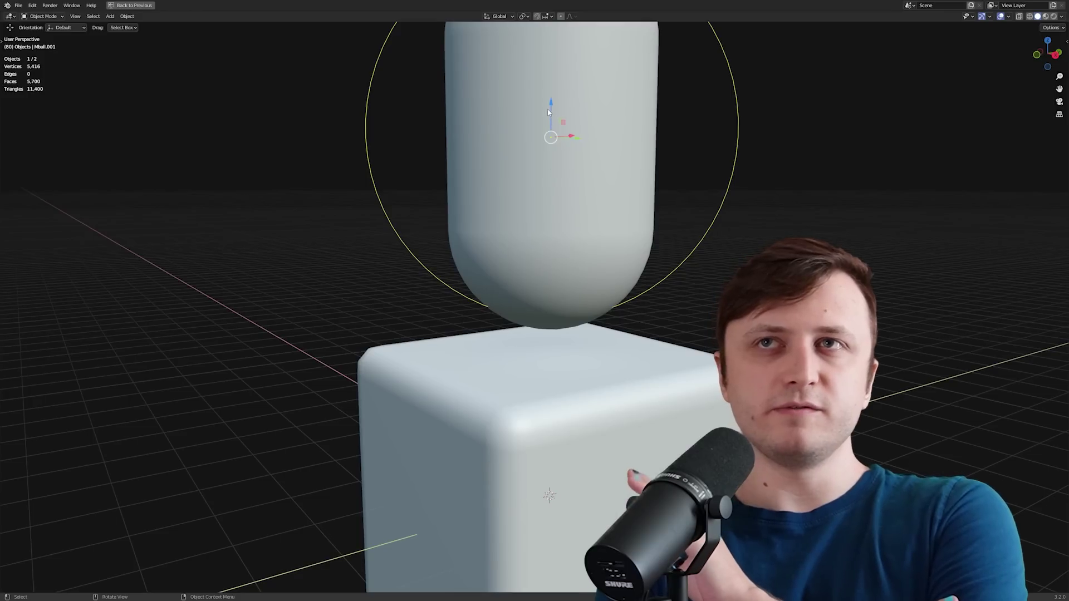
key("g")
key("z")
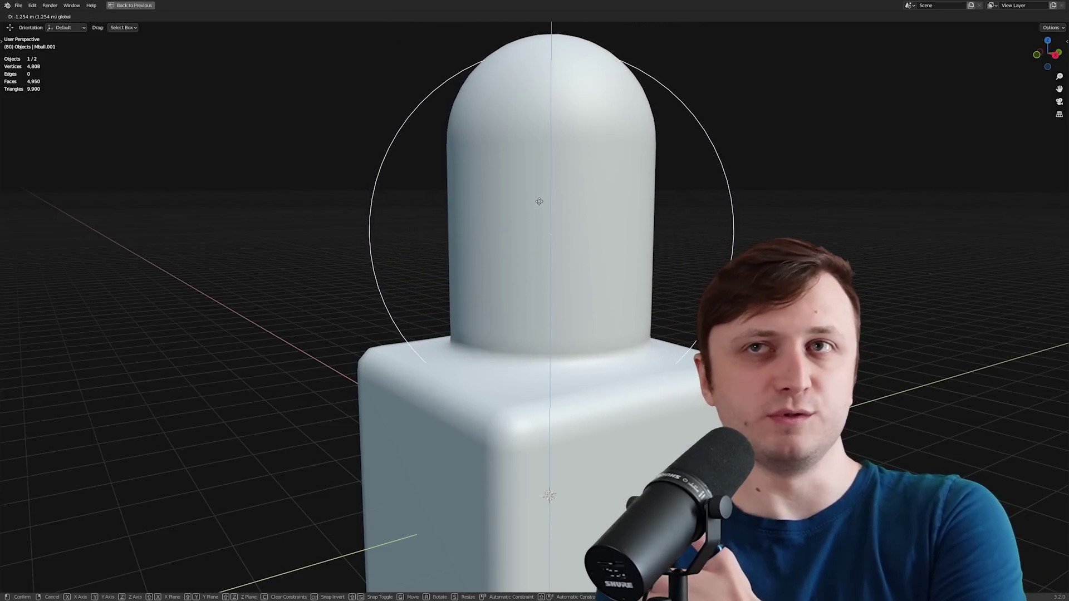
left_click(535, 244)
middle_click_drag(535, 244, 557, 312)
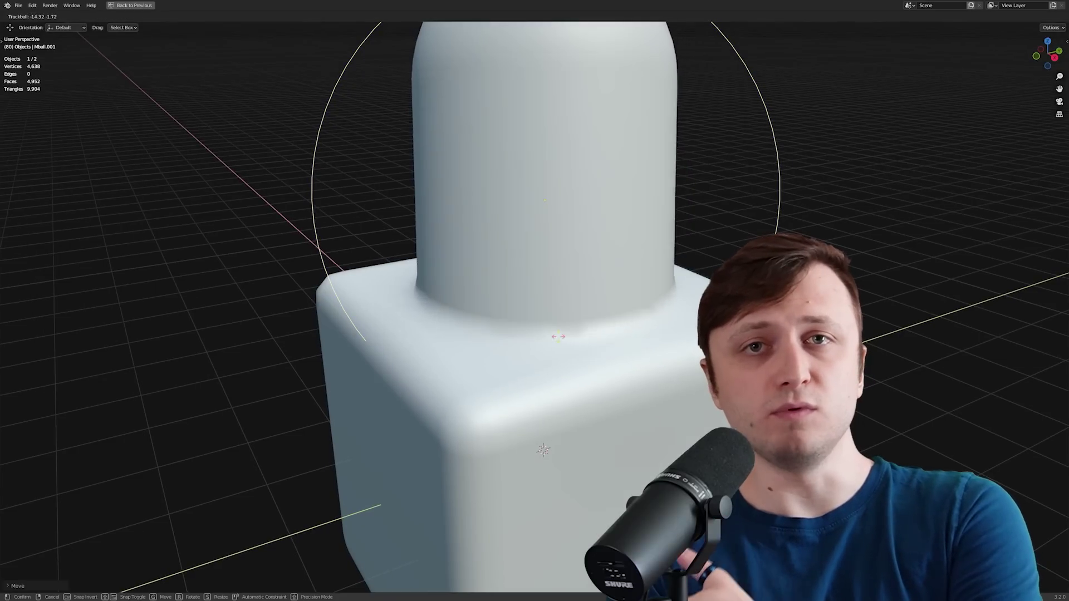
Rotate, reposition and resize the metaball pill
key("r")
key("r")
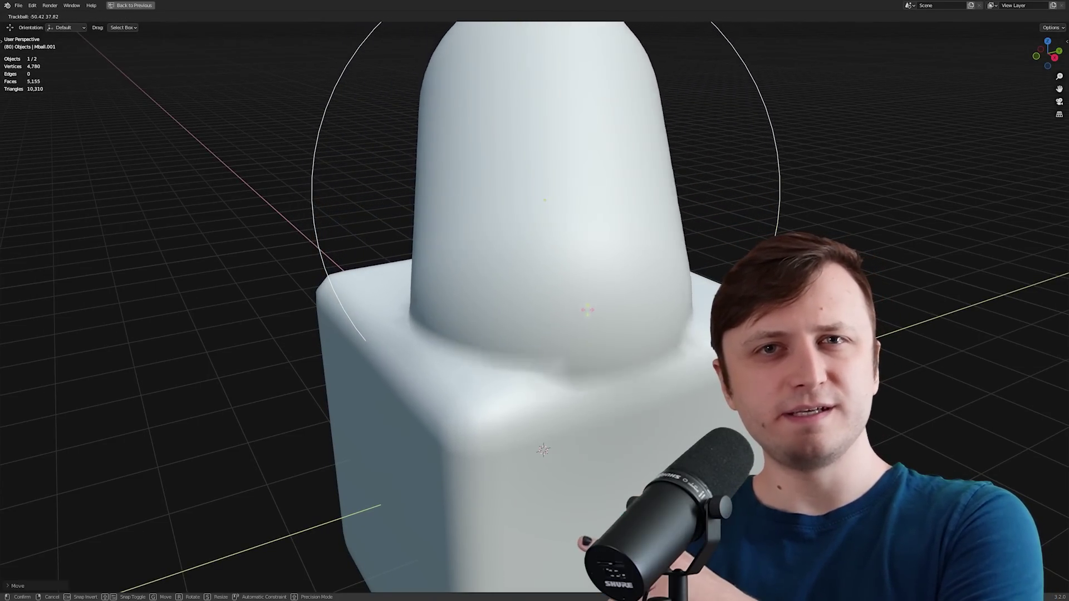
left_click(544, 177)
key("g")
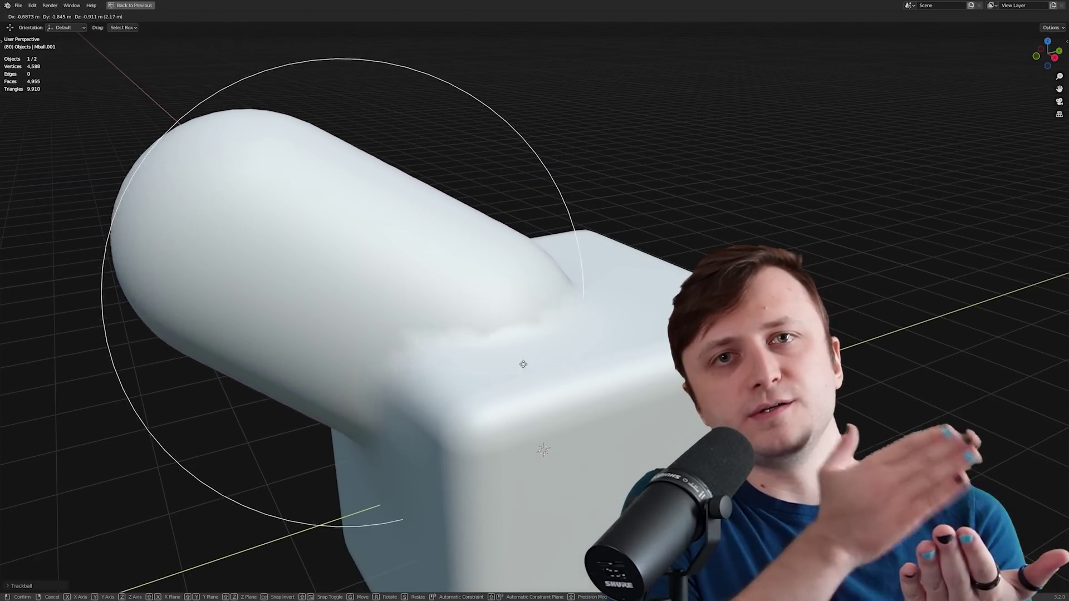
left_click(525, 362)
key("s")
left_click(549, 457)
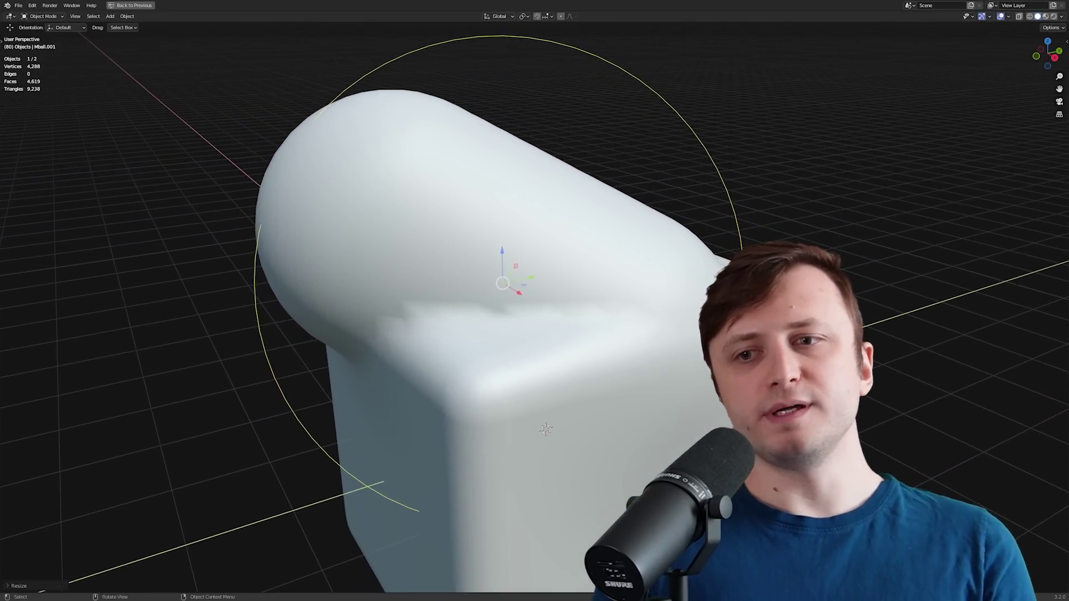
middle_click_drag(548, 456, 668, 312)
Rotate and move the metaball sphere until it sits in the box's left side
key("r")
key("r")
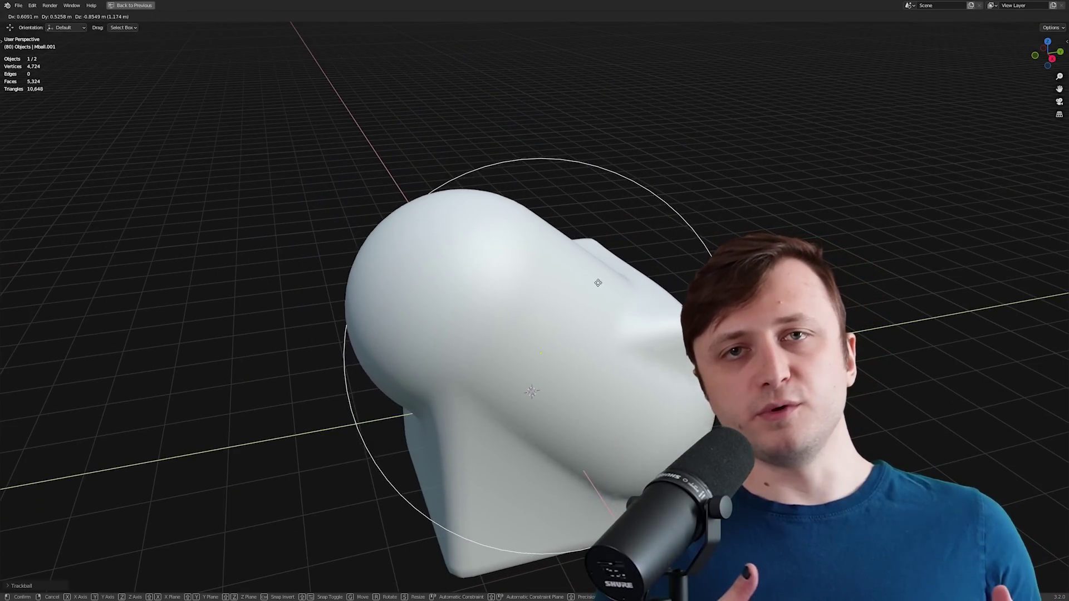
left_click(583, 291)
key("g")
left_click(583, 291)
middle_click_drag(583, 290, 506, 282)
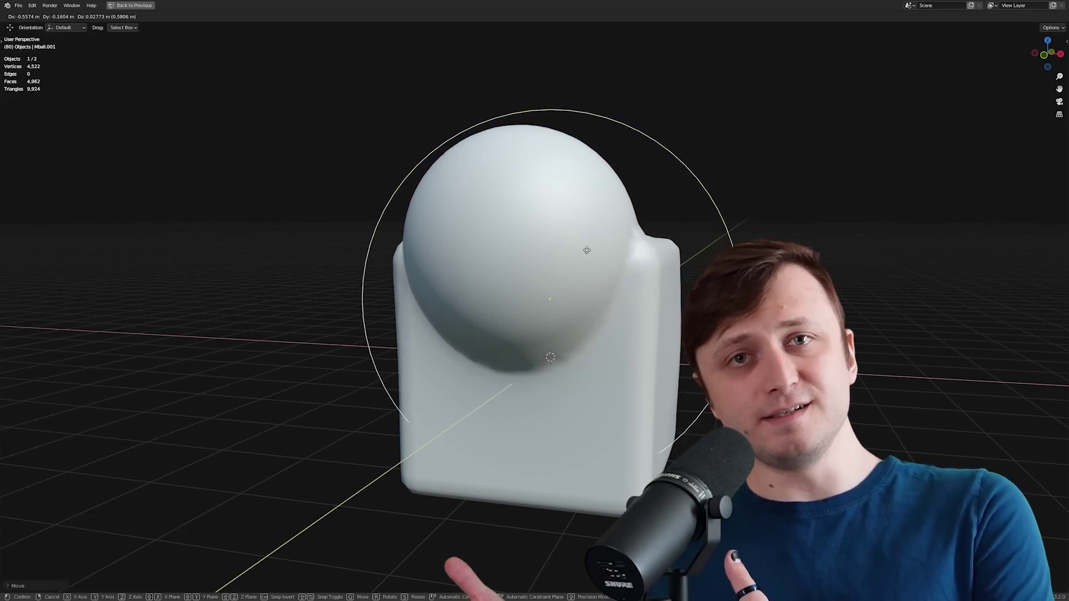
key("g")
key("r")
key("r")
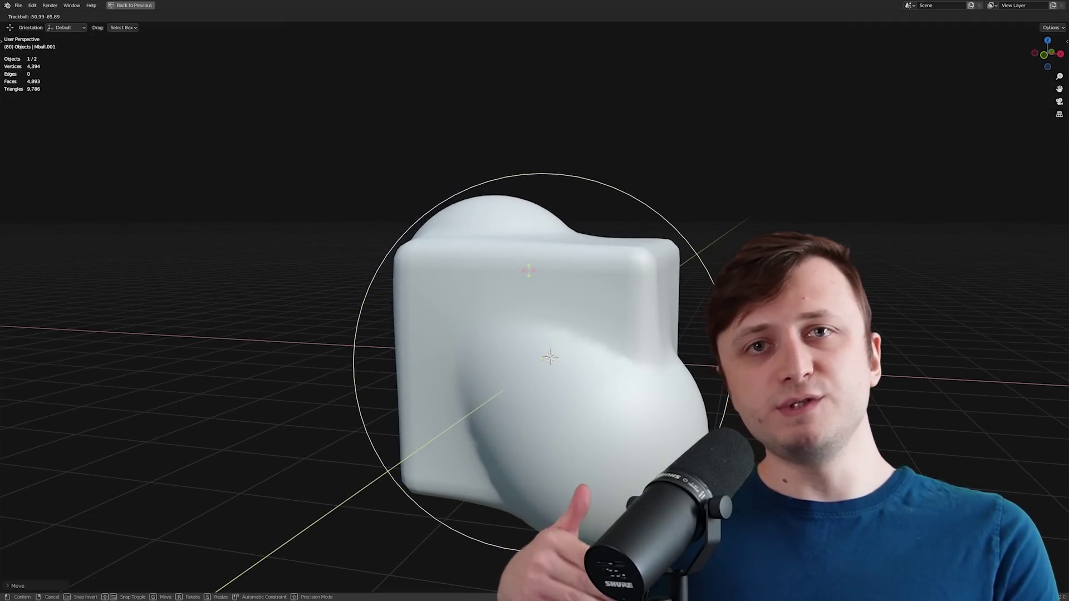
left_click(535, 289)
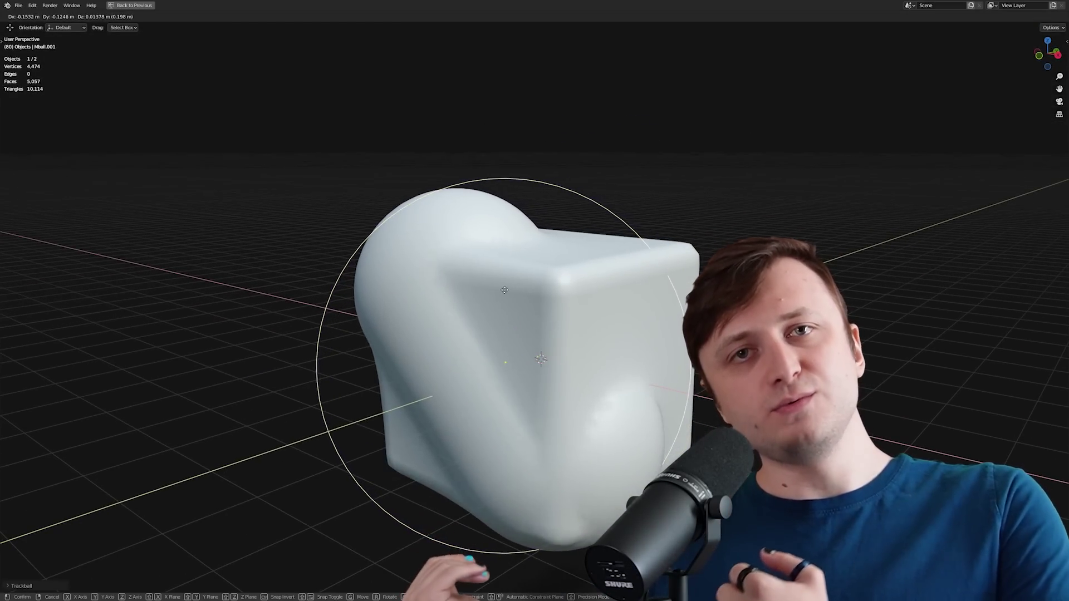
middle_click_drag(535, 288, 549, 285)
key("g")
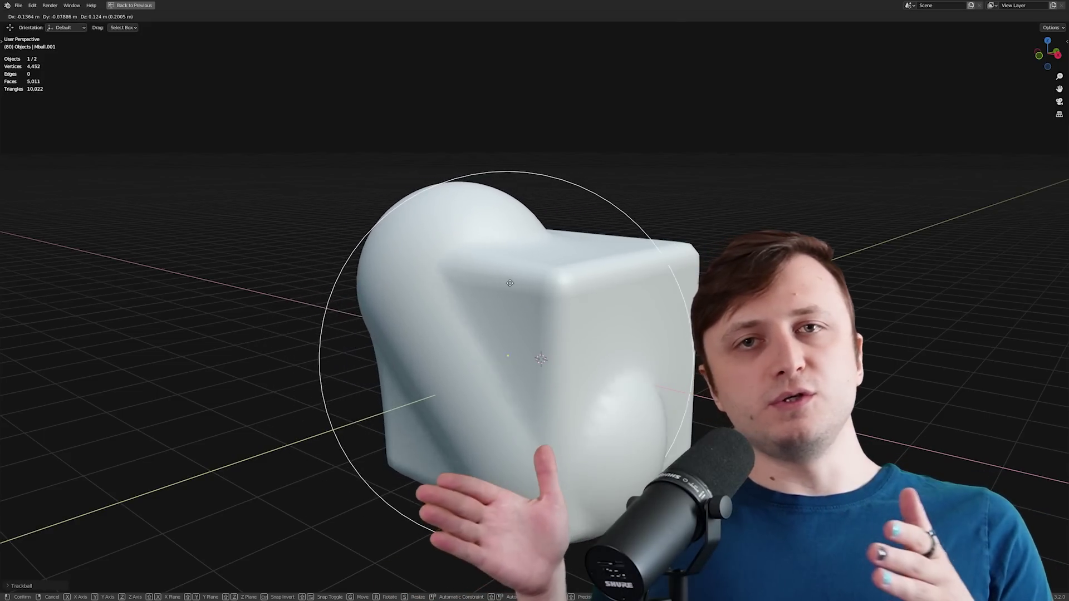
left_click(504, 292)
scroll(504, 293, "up", 3)
Check the fused metaballs in Wireframe with both selected, then return to Solid shading
key("z")
left_click(478, 317)
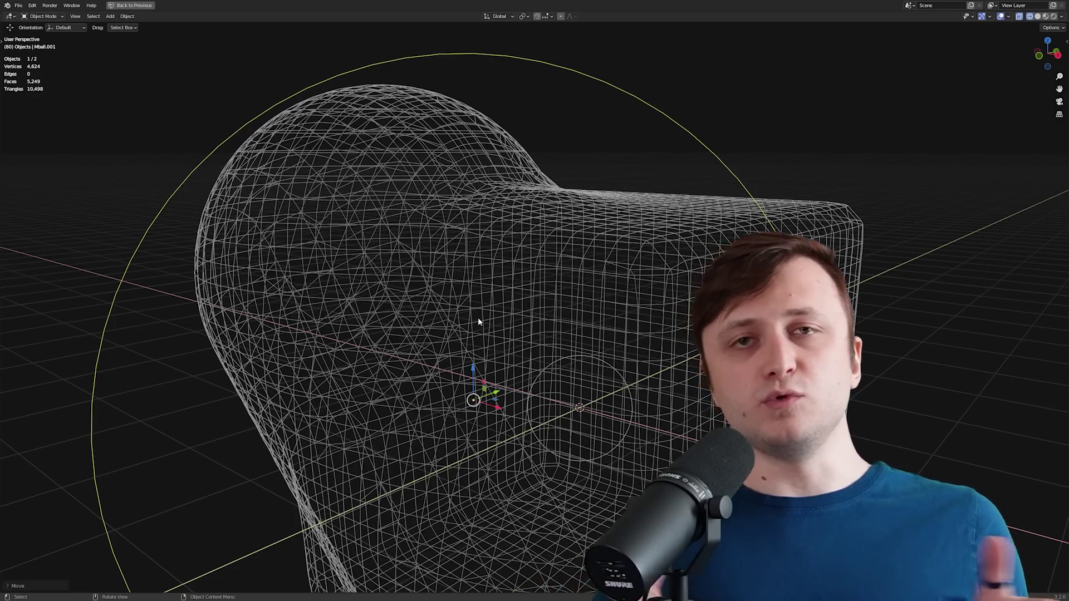
key("a")
scroll(478, 318, "up", 3)
mouse_move(470, 326)
middle_mouse_down()
mouse_move(504, 315)
mouse_move(485, 324)
middle_mouse_up()
scroll(486, 321, "down", 5)
key("z")
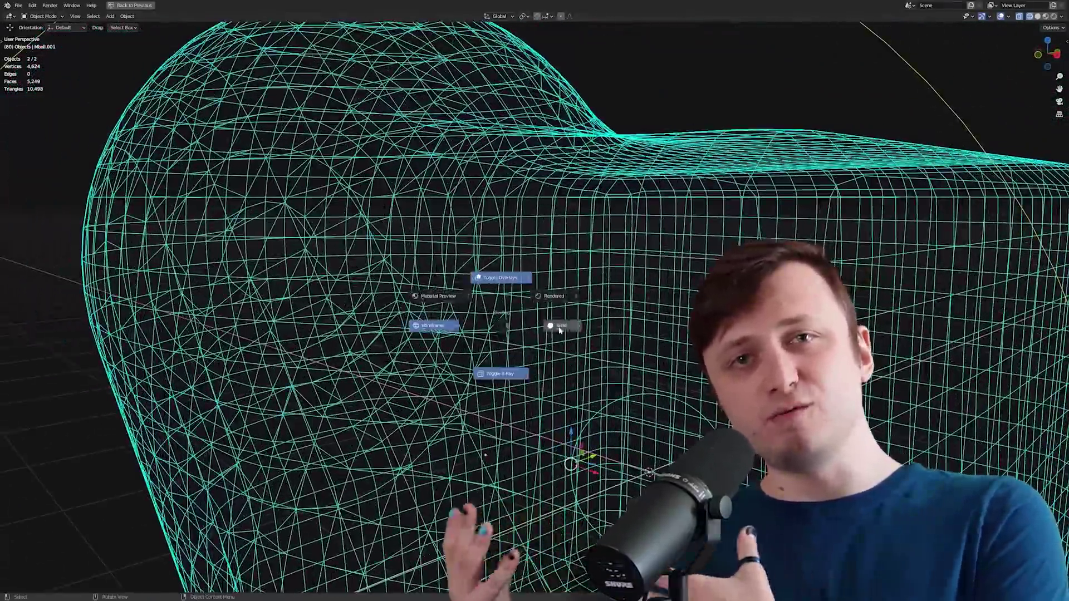
left_click(560, 322)
scroll(559, 322, "down", 4)
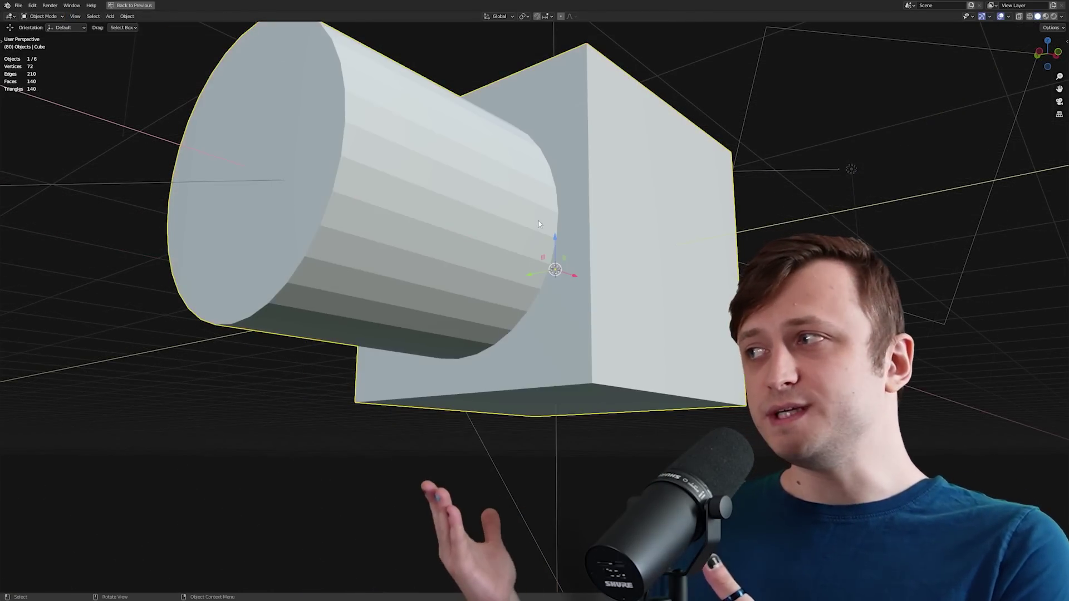
Enter Edit Mode on the cube and lower its corner vertex
middle_click_drag(538, 221, 477, 310)
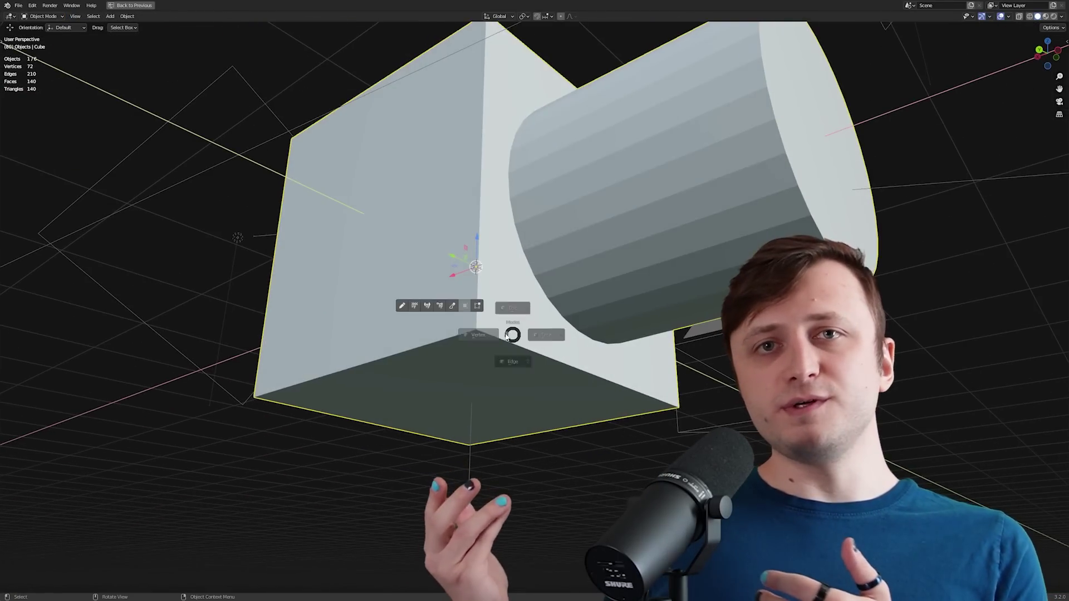
key("Tab")
key("alt+a")
scroll(490, 332, "up", 3)
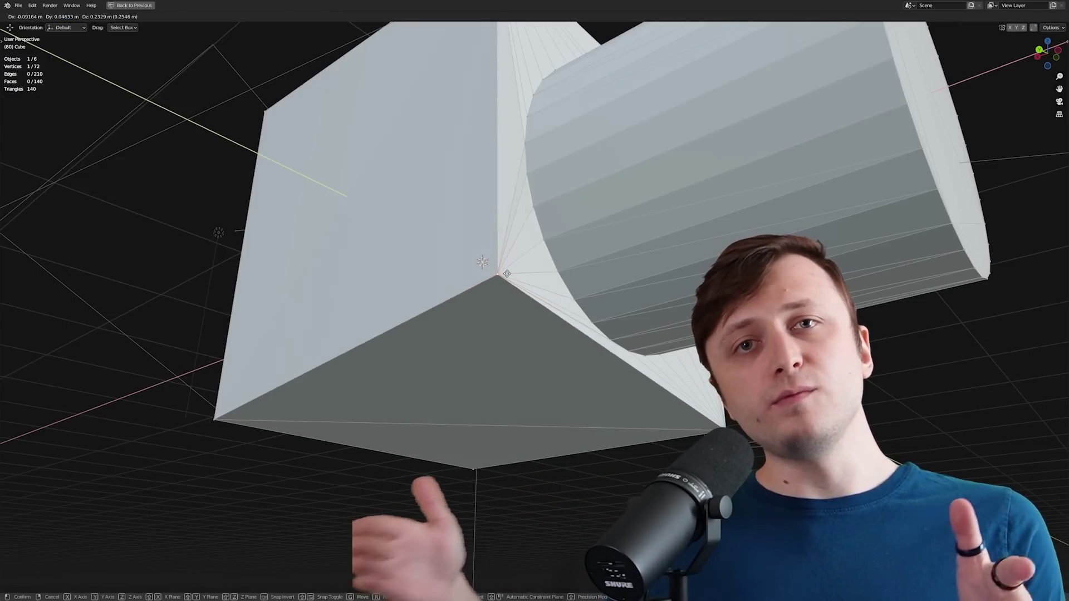
left_click(496, 341)
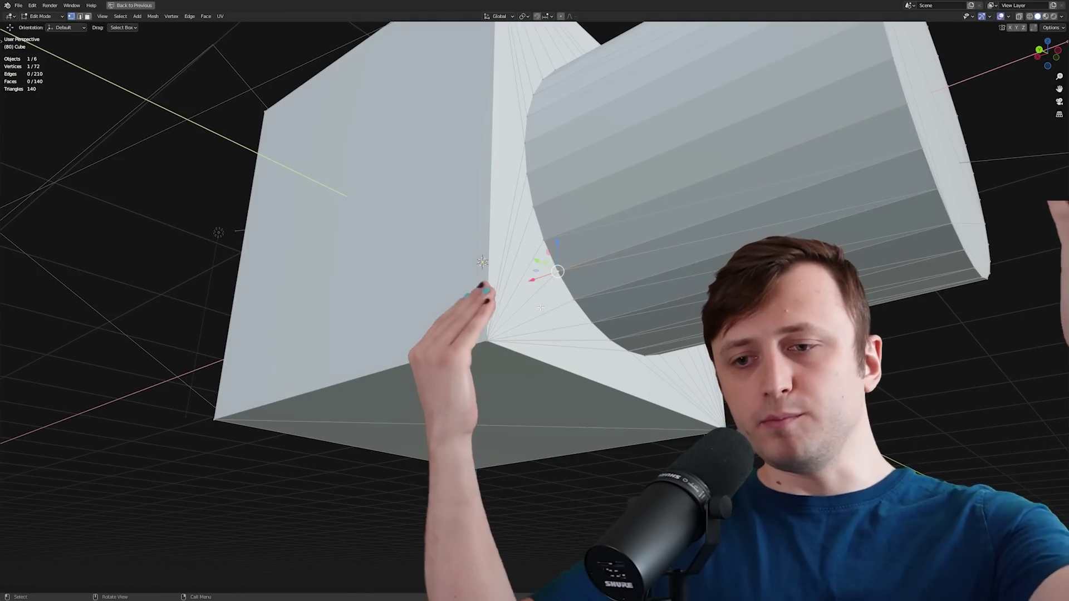
middle_click_drag(541, 308, 579, 315)
Turn on X-ray and pick a single inner corner vertex of the cube to move
key("alt+a")
key("a")
key("alt+z")
left_click(389, 79)
key("g")
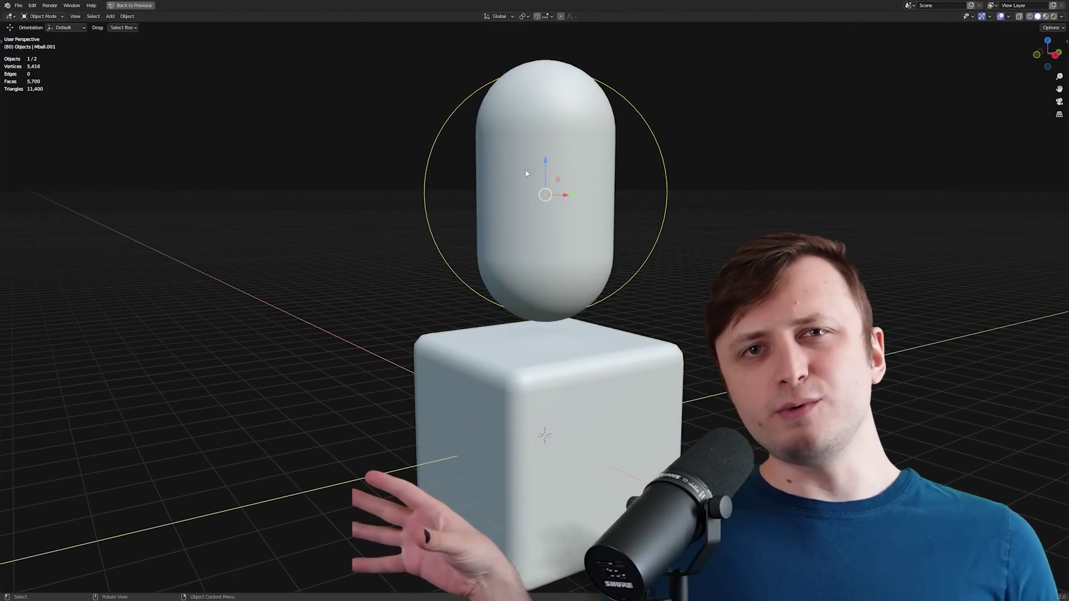
Drag the capsule down along Z deep into the box
scroll(526, 173, "up", 2)
left_click_drag(551, 105, 536, 248)
middle_click_drag(536, 248, 550, 179)
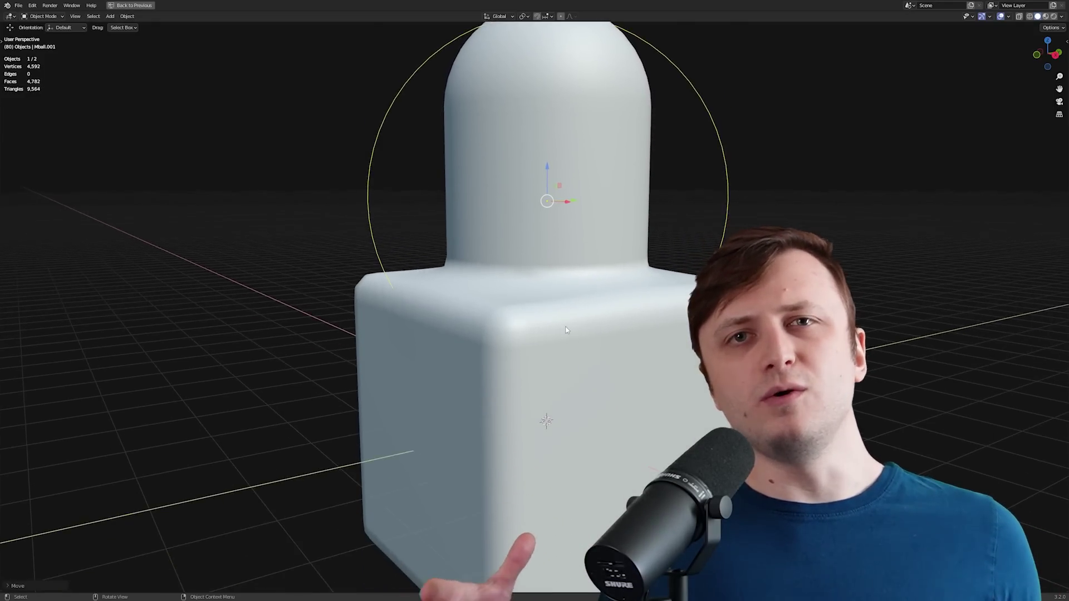
scroll(550, 190, "up", 2)
Lay the capsule on its side and enlarge it
key("r")
key("r")
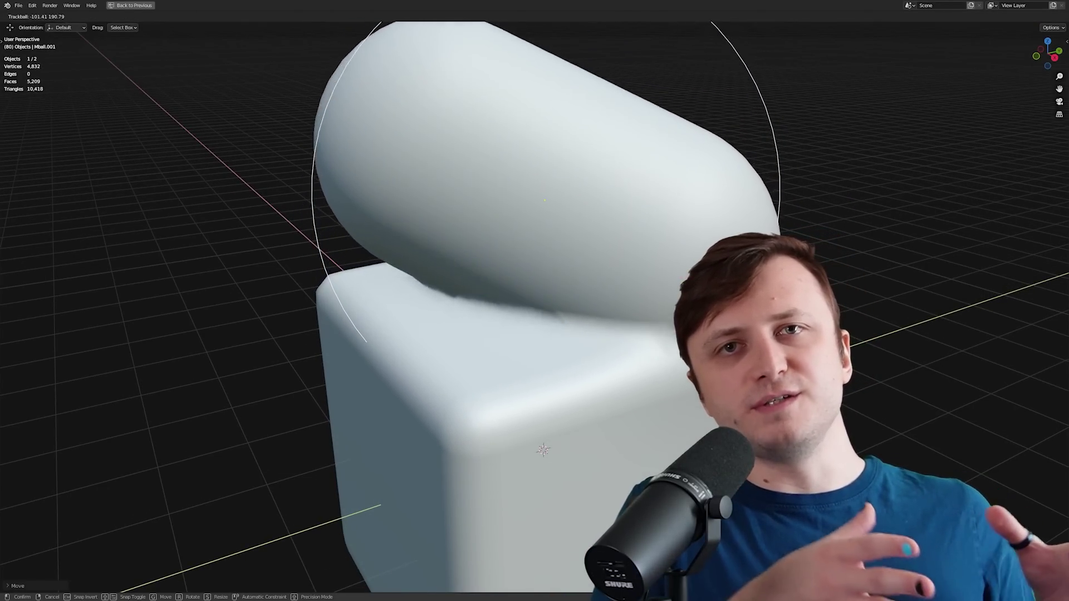
left_click(668, 287)
key("g")
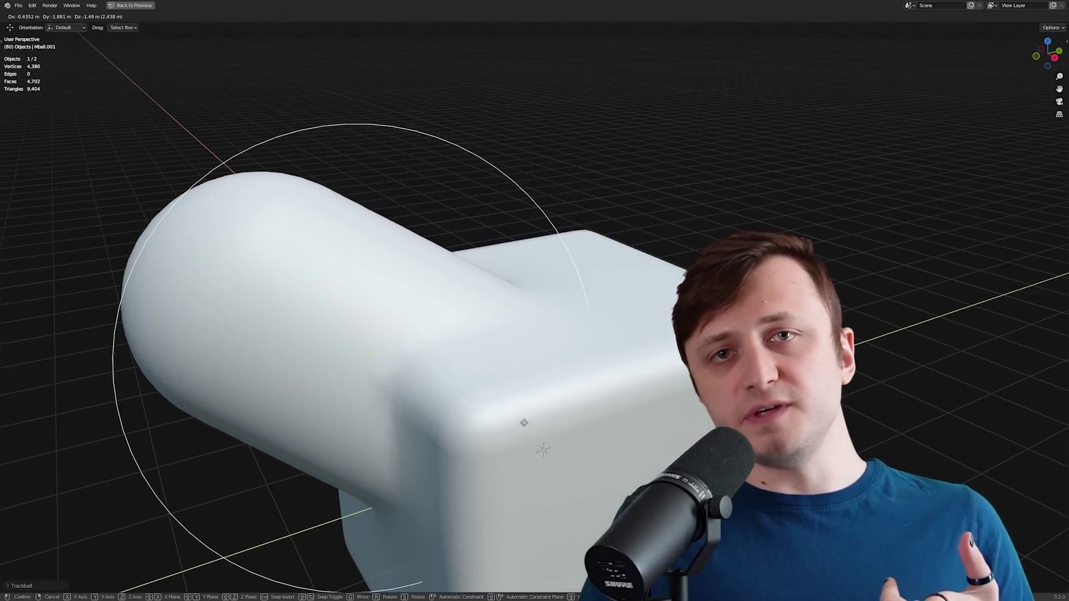
key("s")
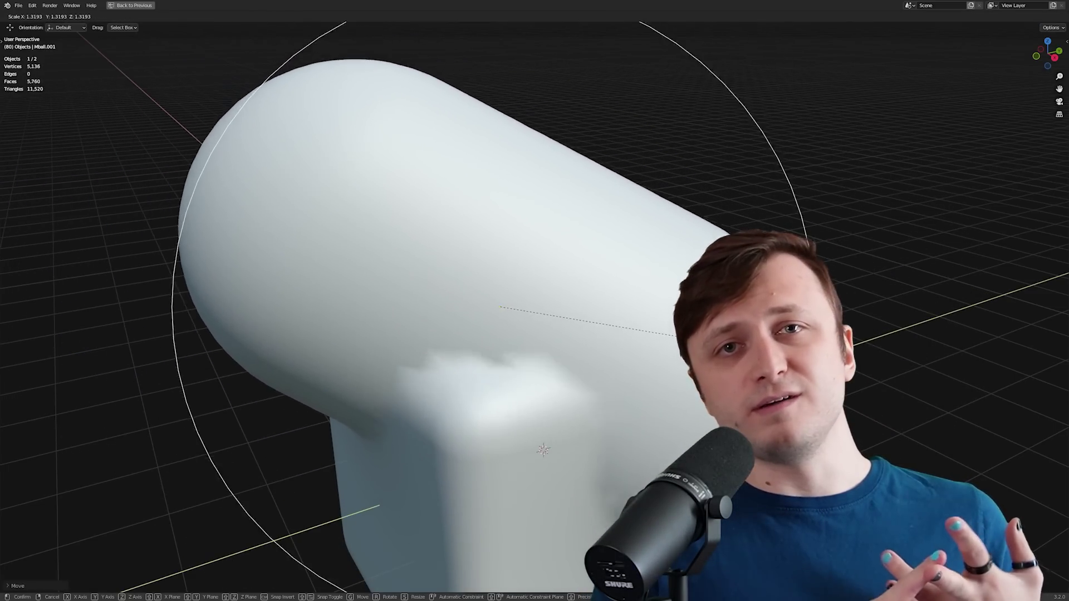
left_click(592, 371)
Rescale and re-rotate the capsule so it fuses with the box
middle_click_drag(592, 371, 735, 268)
key("s")
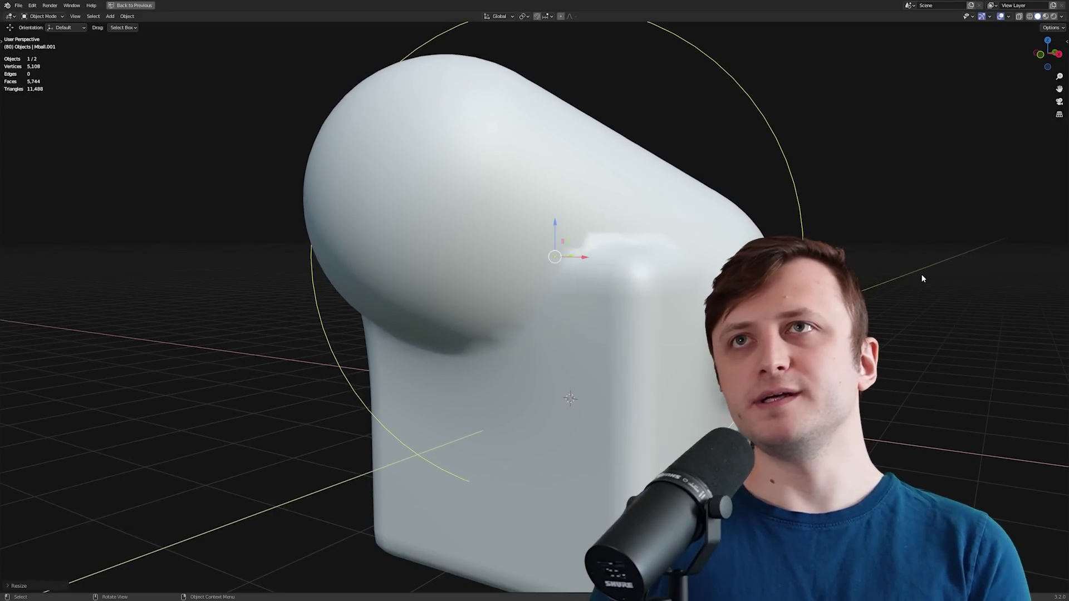
middle_click_drag(922, 278, 808, 262)
key("r")
key("r")
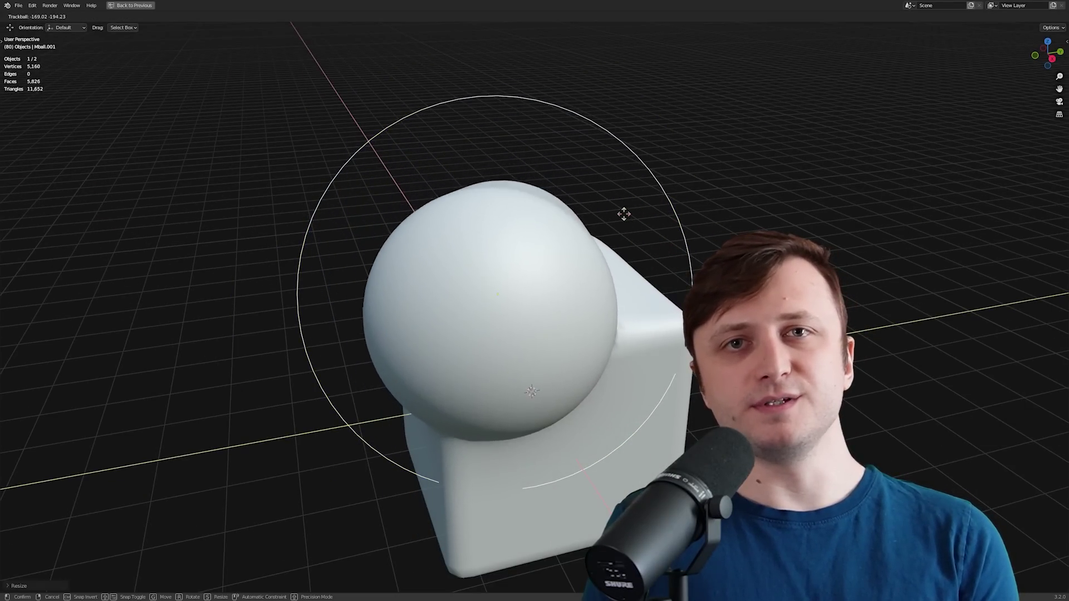
left_click(618, 262)
key("g")
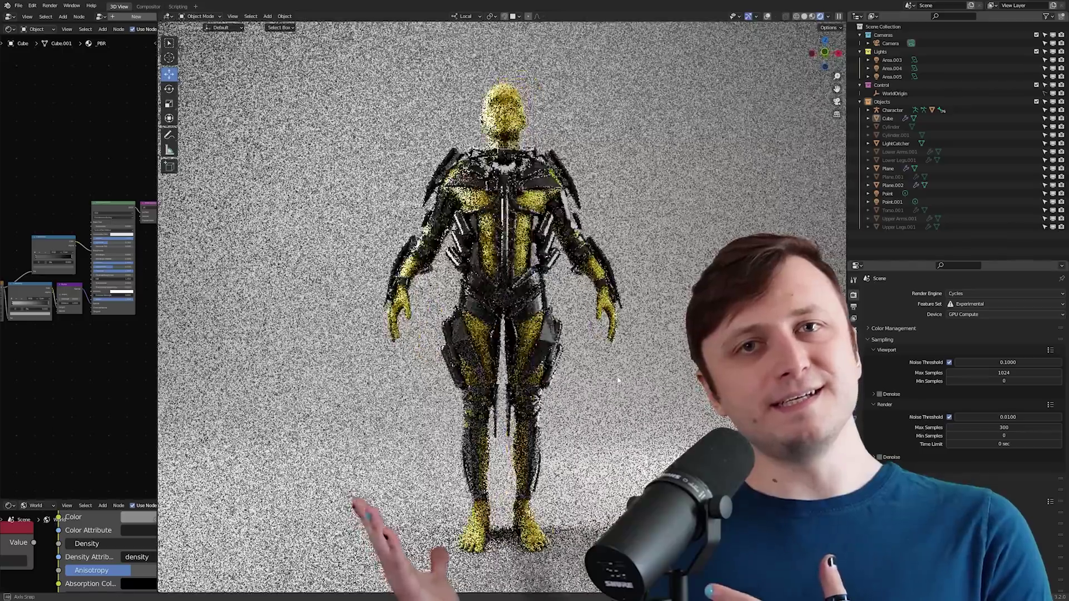
mouse_move(618, 381)
middle_mouse_down()
mouse_move(565, 396)
mouse_move(439, 404)
middle_mouse_up()
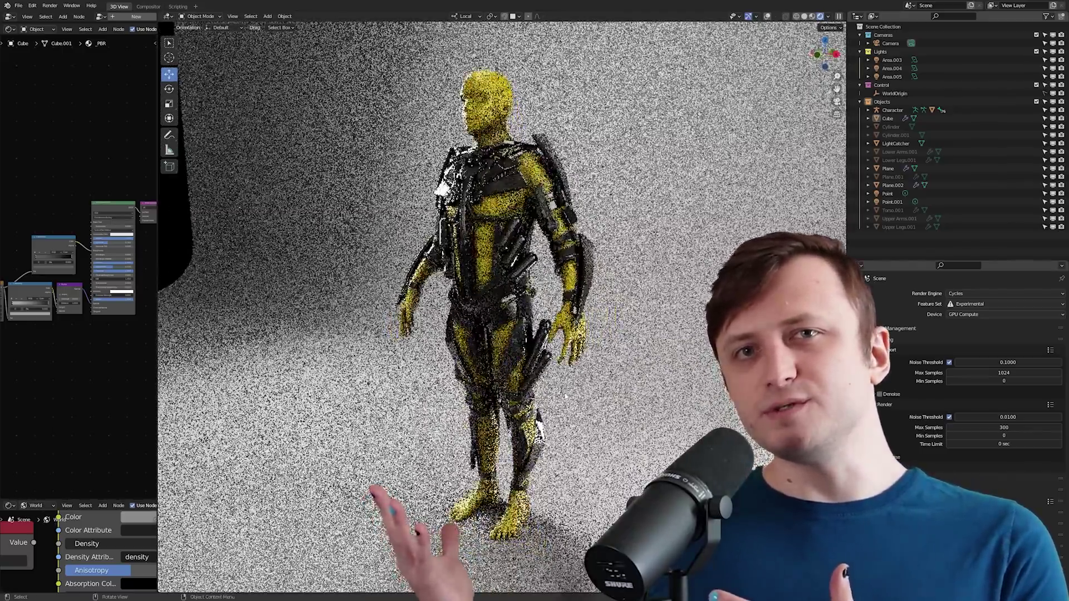
scroll(565, 396, "down", 2)
key("z")
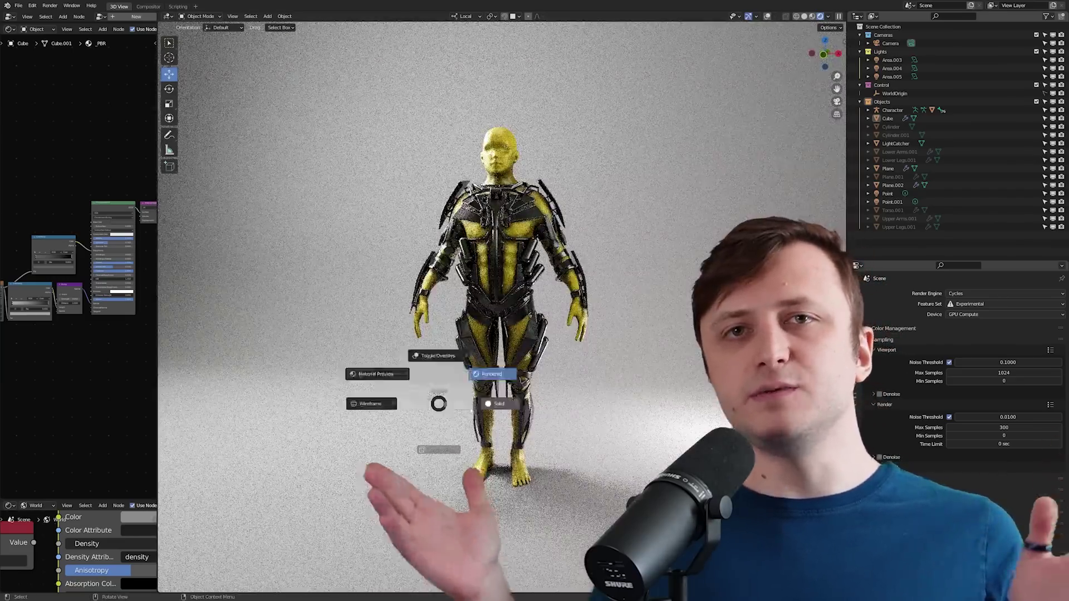
left_click(555, 410)
scroll(566, 362, "up", 6)
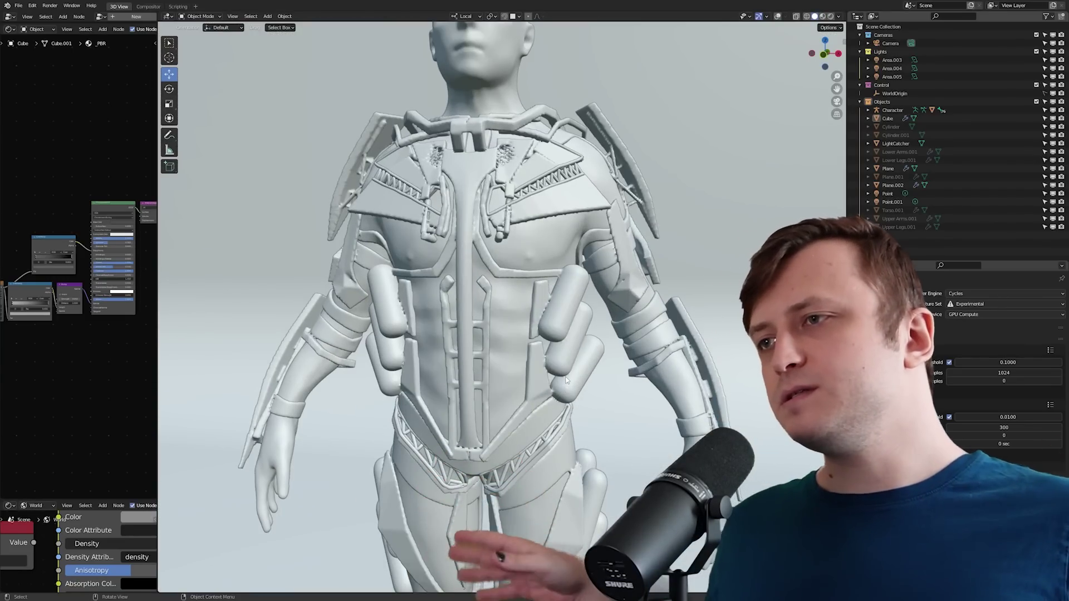
middle_click_drag(539, 381, 531, 379)
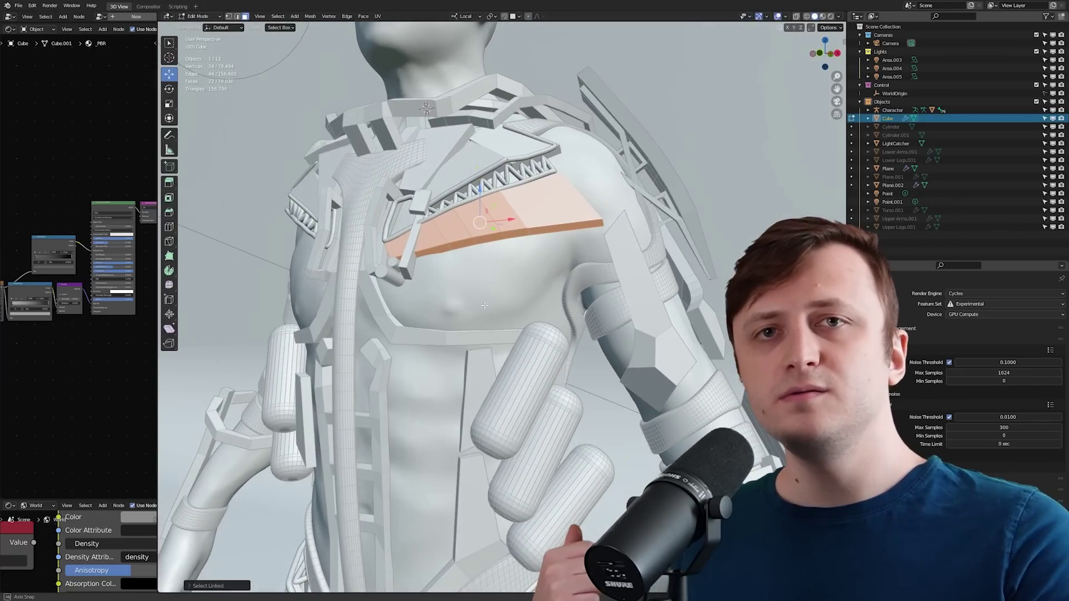
Extrude the selected chest armor face outward, then toggle the whole-mesh selection
key("g")
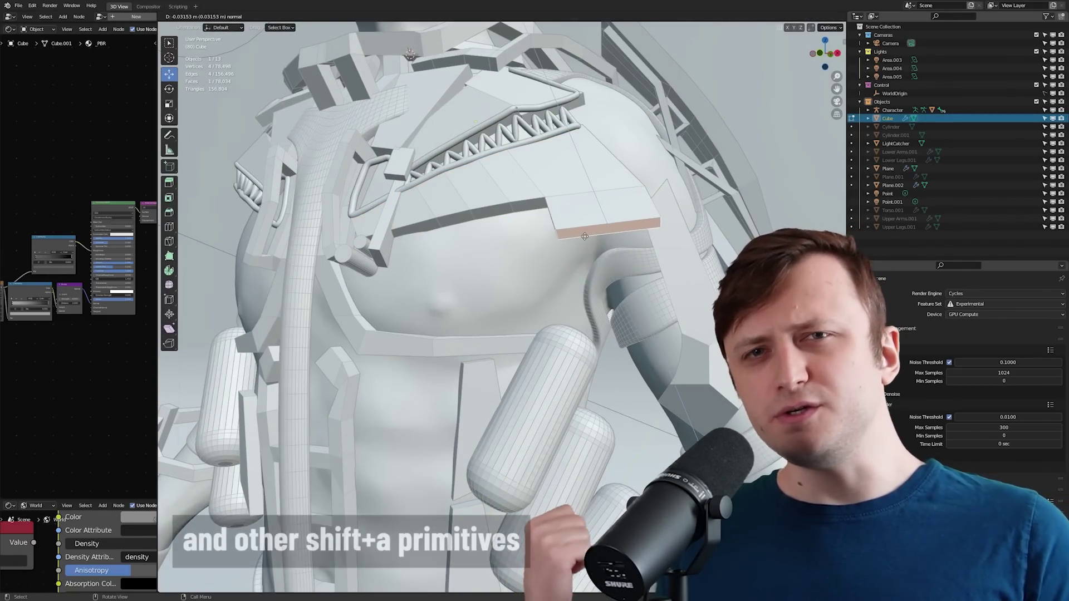
left_click(587, 241)
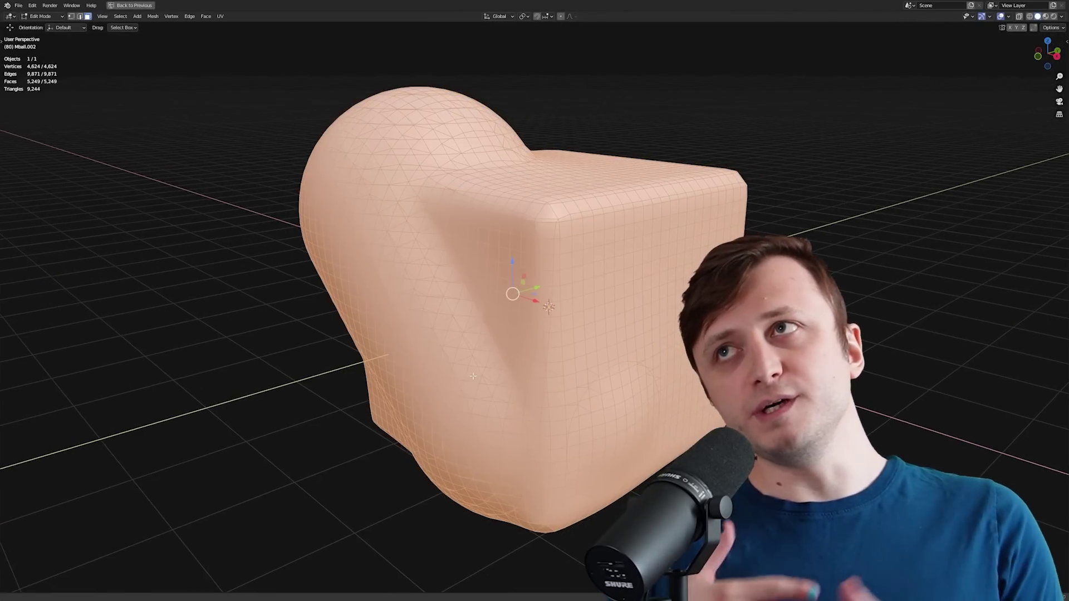
key("alt+a")
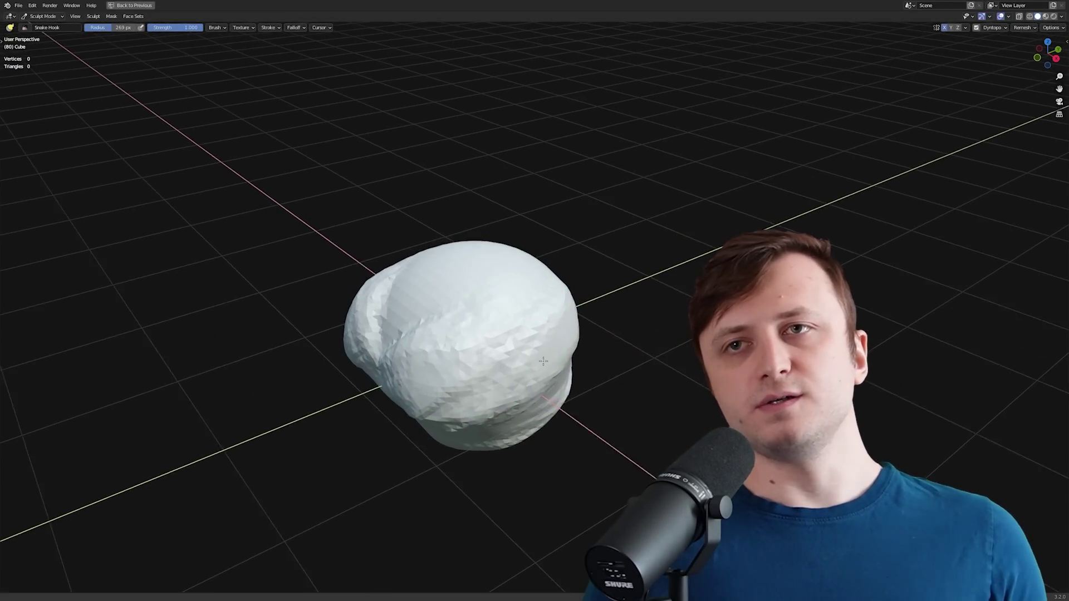
Pull the lump into a tooth-like shape, then extrude and twist a new frame segment
mouse_move(518, 346)
middle_mouse_down()
mouse_move(530, 318)
mouse_move(479, 351)
mouse_move(537, 299)
middle_mouse_up()
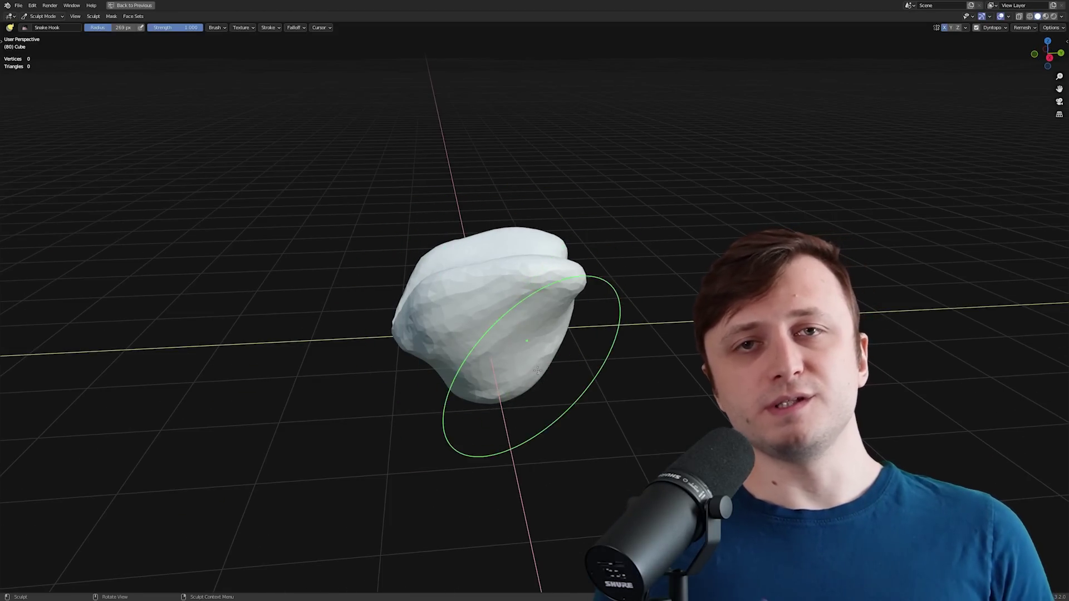
mouse_move(538, 371)
middle_mouse_down()
mouse_move(490, 358)
mouse_move(526, 346)
mouse_move(492, 419)
mouse_move(449, 369)
mouse_move(492, 351)
mouse_move(518, 384)
mouse_move(503, 327)
mouse_move(618, 334)
middle_mouse_up()
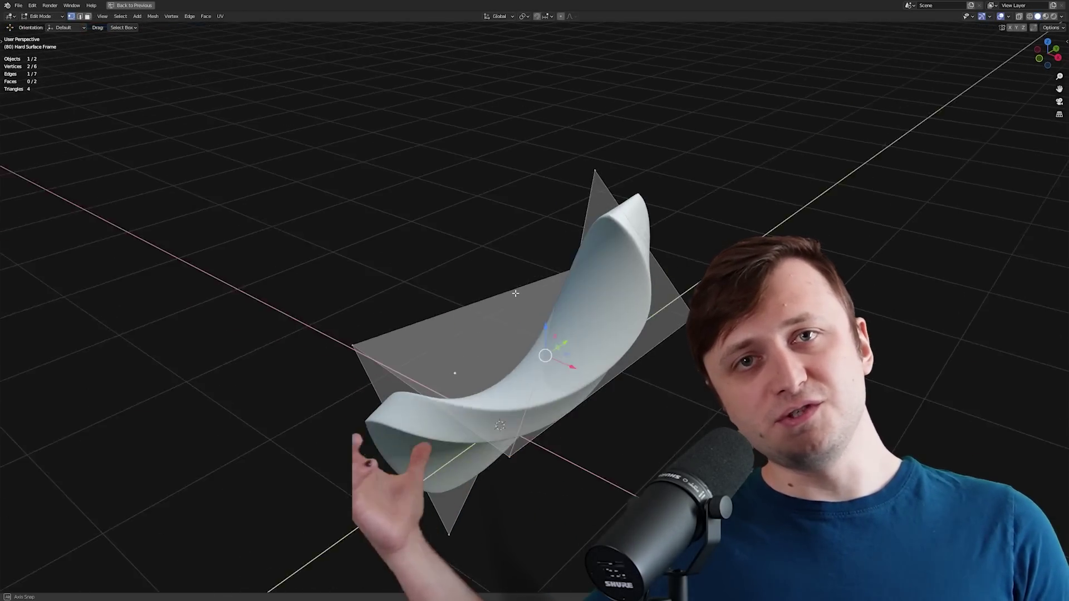
key("e")
key("r")
key("r")
left_click(758, 177)
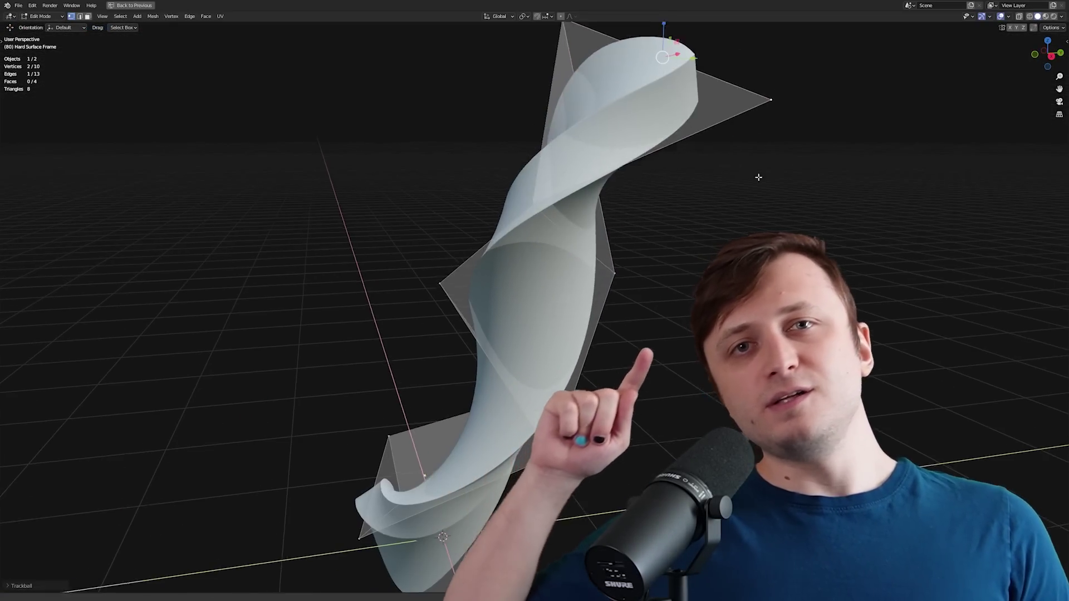
Extrude another twisted segment and preview the frame in Rendered shading
key("e")
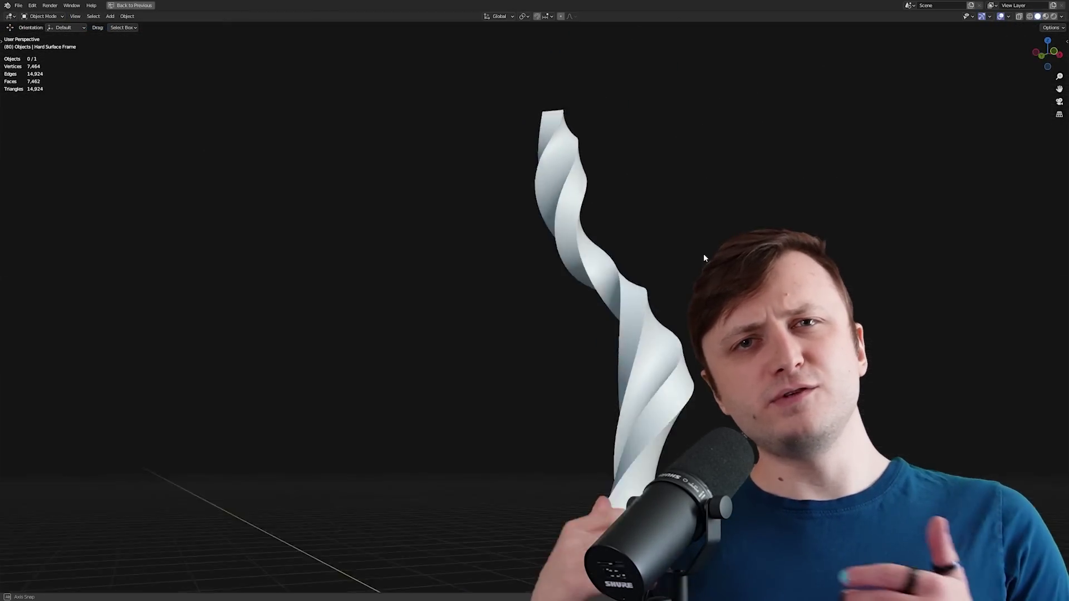
key("z")
left_click(632, 217)
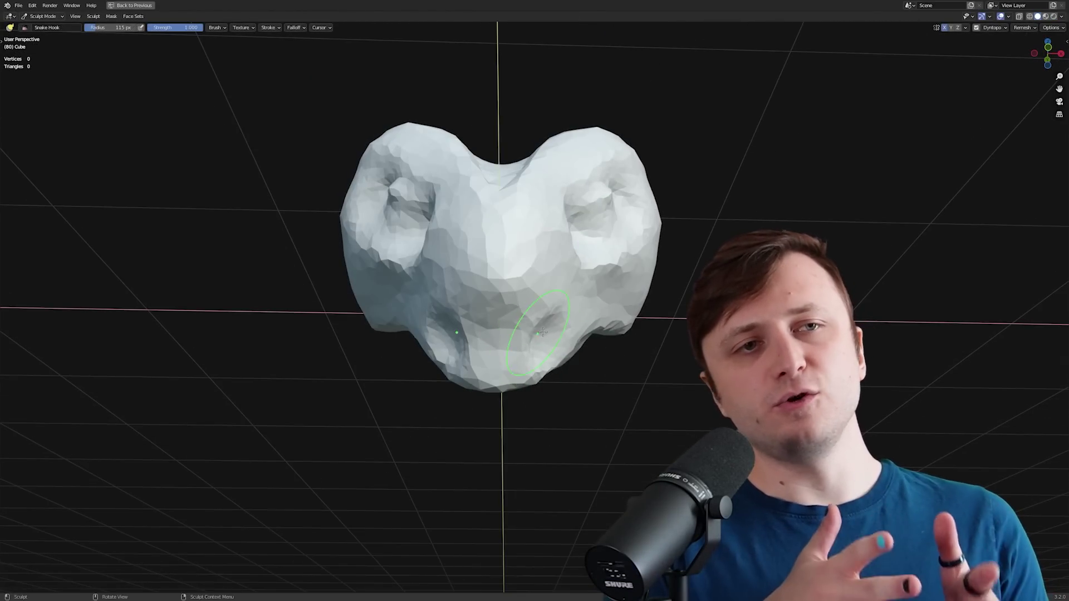
mouse_move(542, 332)
middle_mouse_down()
mouse_move(530, 429)
mouse_move(553, 384)
mouse_move(507, 433)
mouse_move(557, 390)
mouse_move(562, 356)
middle_mouse_up()
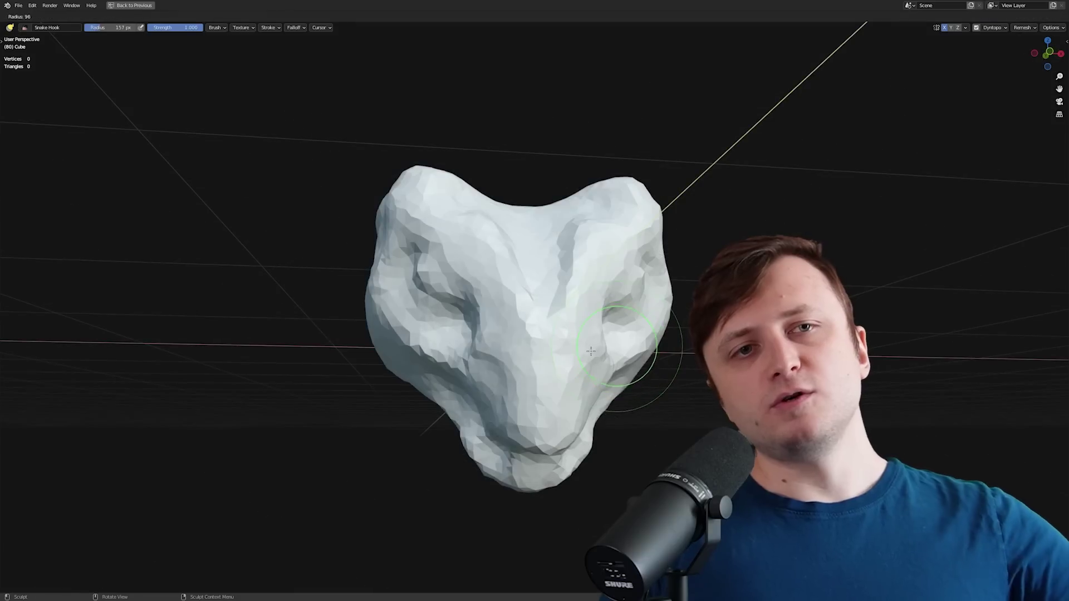
middle_click_drag(518, 311, 537, 293)
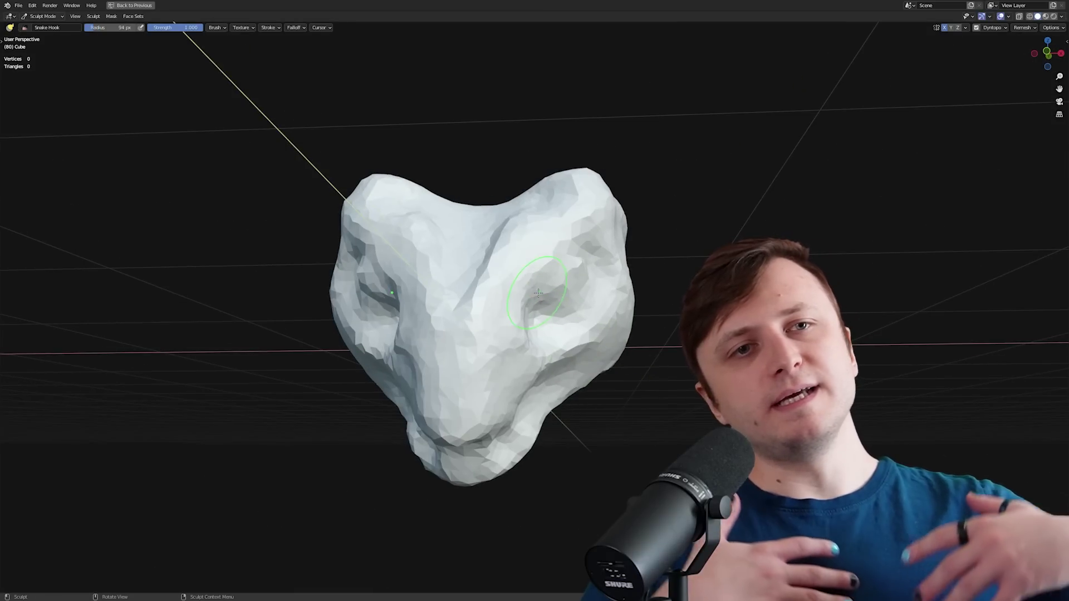
scroll(537, 292, "up", 2)
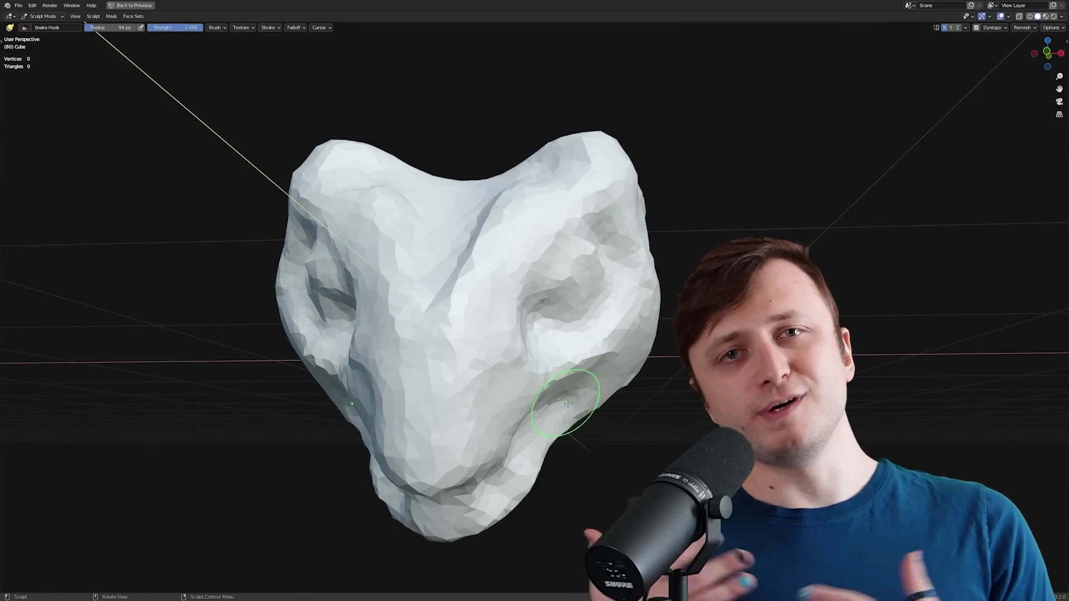
middle_click_drag(496, 437, 584, 367)
scroll(585, 367, "down", 3)
scroll(631, 333, "up", 3)
middle_click_drag(631, 333, 579, 294)
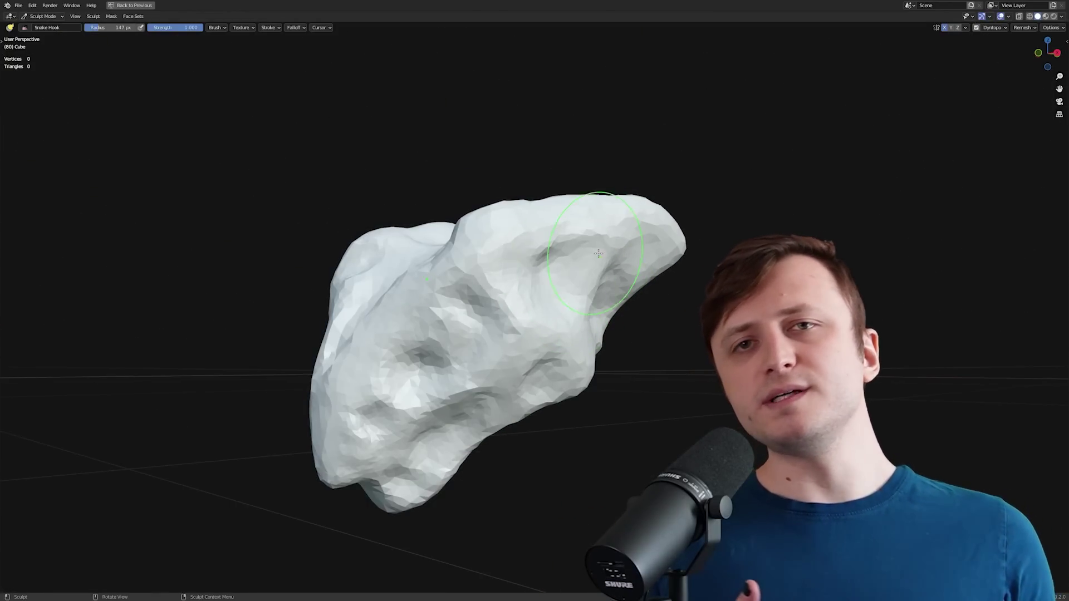
middle_click_drag(598, 254, 570, 267)
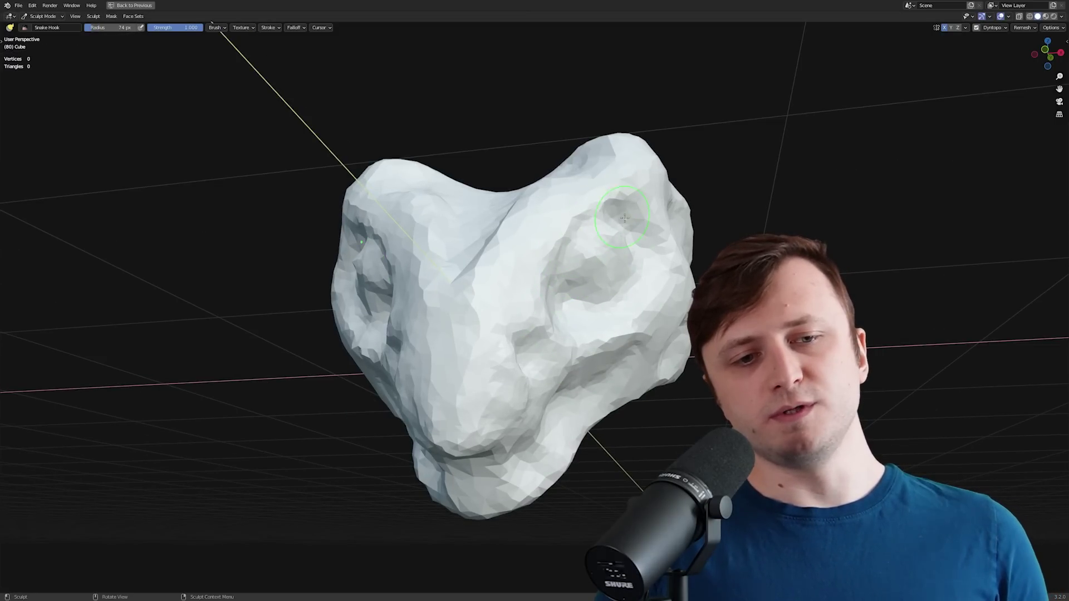
middle_click_drag(566, 305, 551, 312)
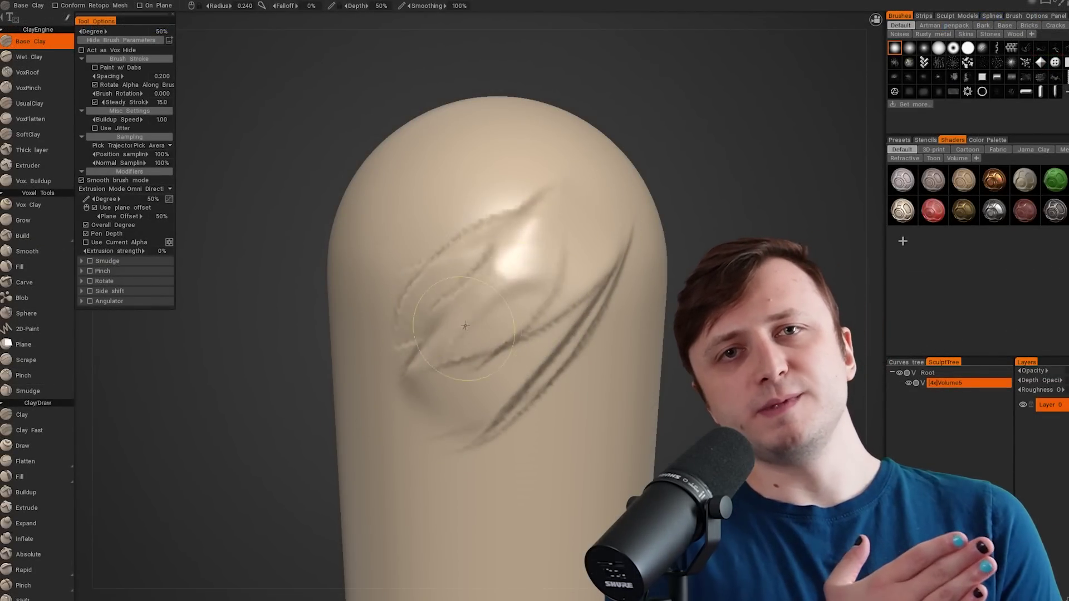
With the Grow brush, raise and thicken a large rounded bulge on the capsule head
middle_click_drag(547, 325, 591, 293)
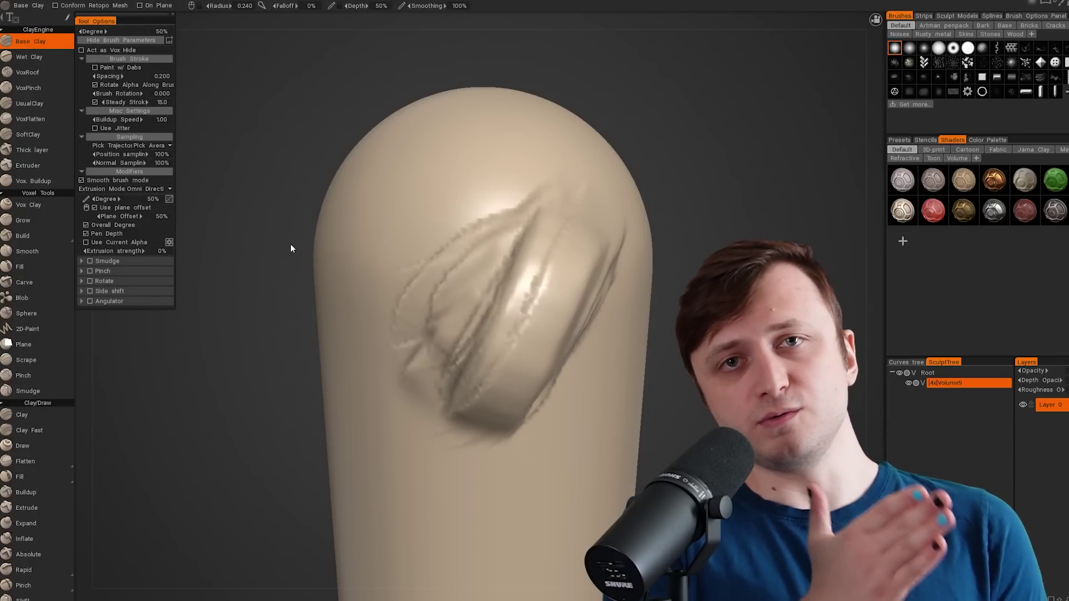
left_click(33, 165)
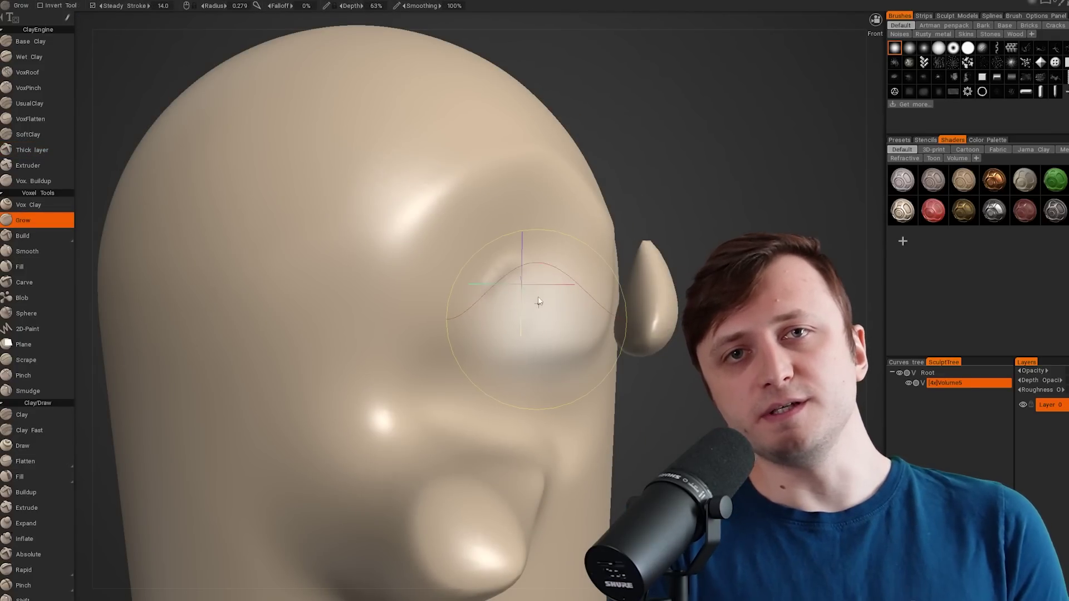
left_click_drag(544, 254, 548, 299)
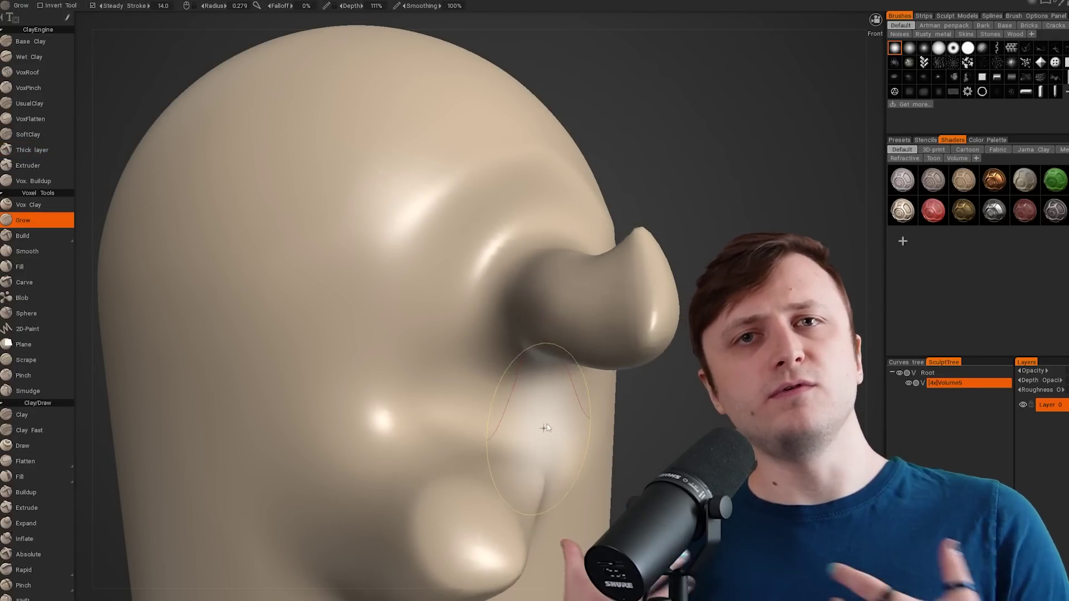
middle_click_drag(547, 428, 468, 437)
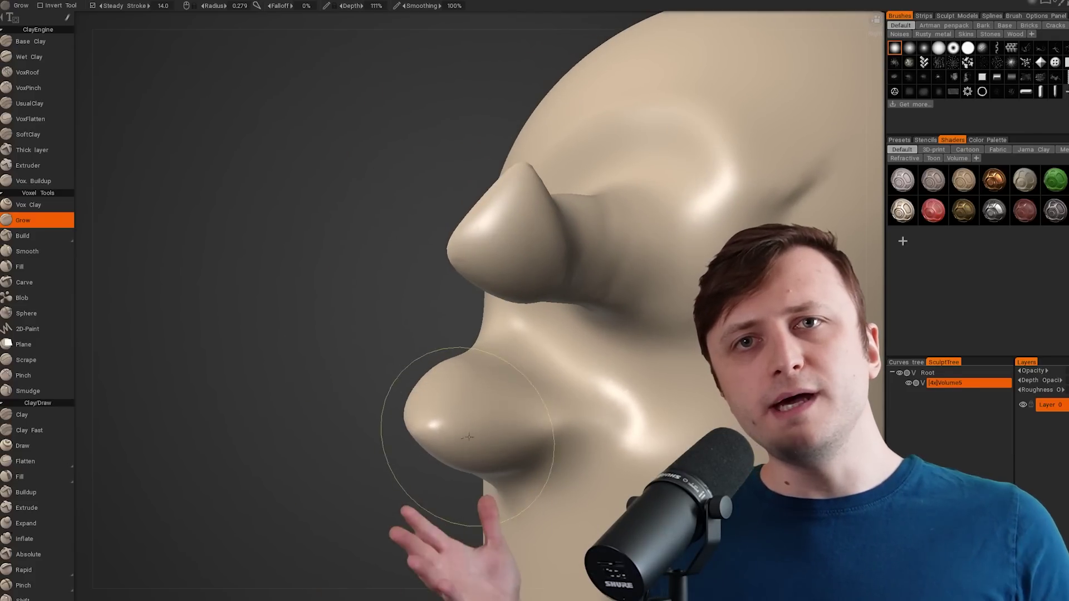
mouse_move(472, 322)
left_mouse_down()
mouse_move(521, 284)
mouse_move(546, 285)
left_mouse_up()
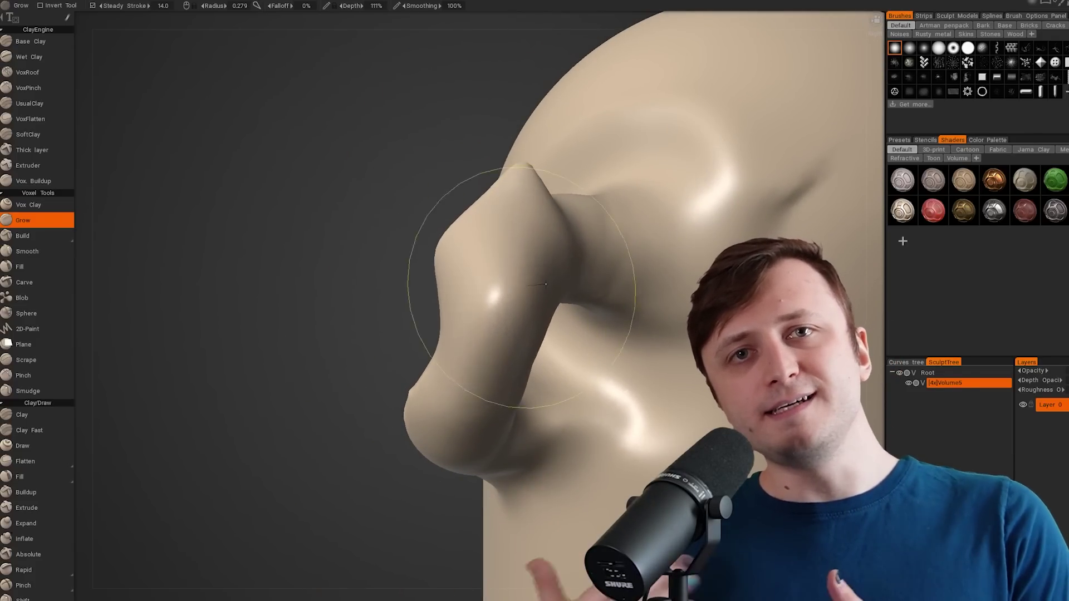
mouse_move(557, 279)
middle_mouse_down()
mouse_move(615, 191)
mouse_move(612, 373)
mouse_move(644, 270)
mouse_move(587, 288)
middle_mouse_up()
Bridge the head down to the floating blob and fill the upper part of the hole
left_click_drag(382, 264, 400, 255)
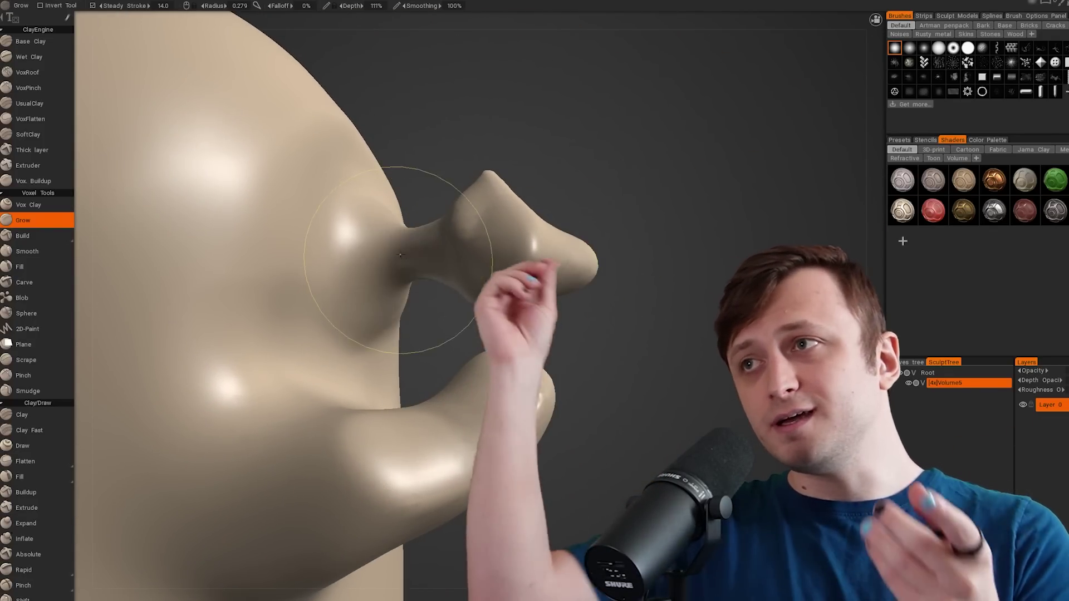
mouse_move(356, 311)
left_mouse_down()
mouse_move(399, 310)
mouse_move(410, 336)
mouse_move(368, 369)
mouse_move(425, 387)
left_mouse_up()
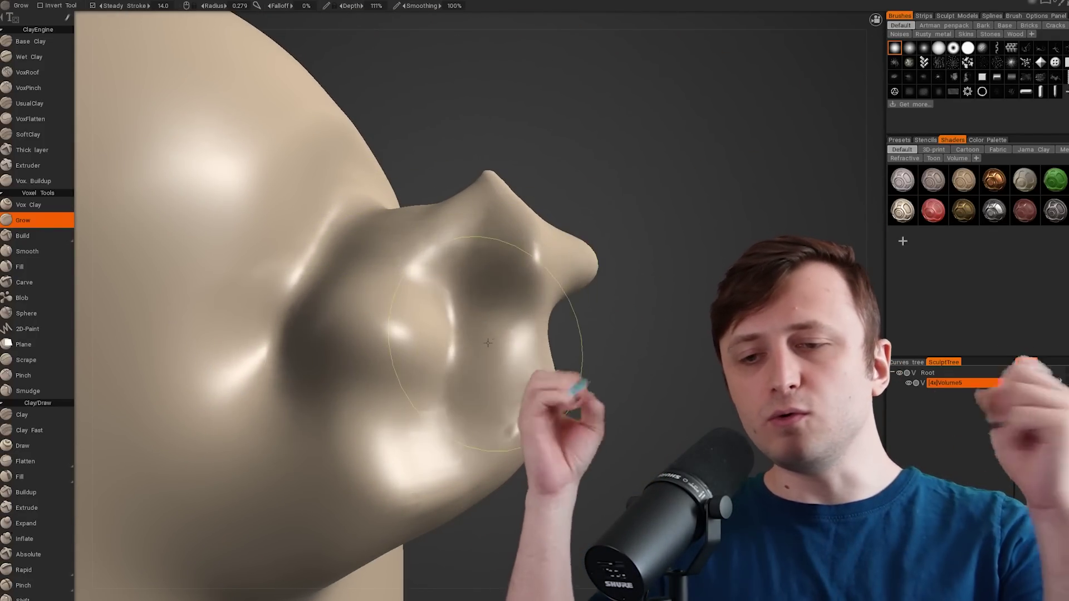
middle_click_drag(487, 343, 465, 313)
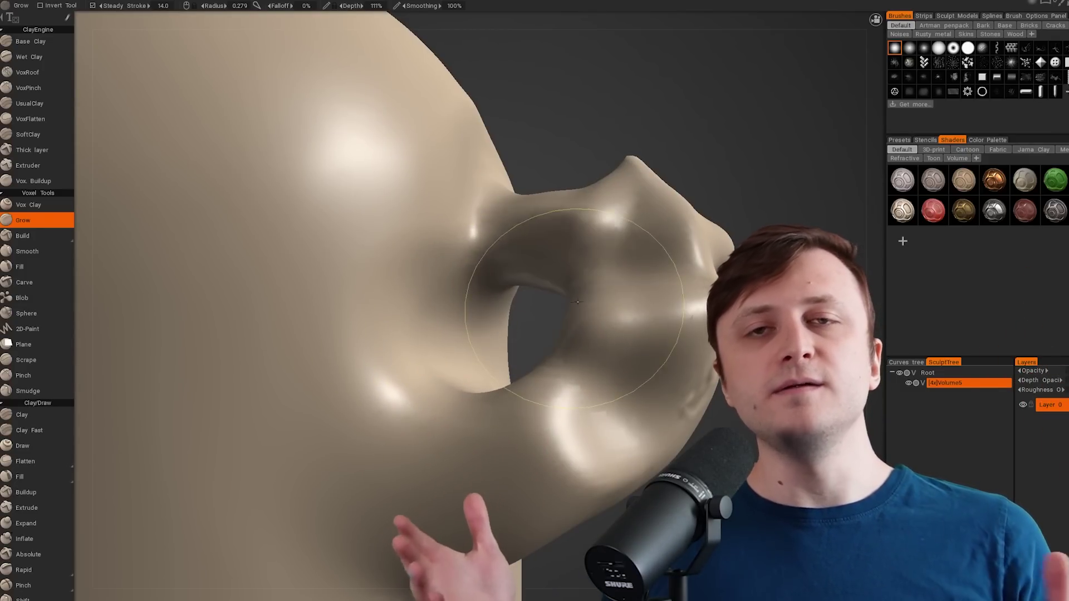
mouse_move(577, 302)
left_mouse_down()
mouse_move(625, 249)
mouse_move(662, 283)
left_mouse_up()
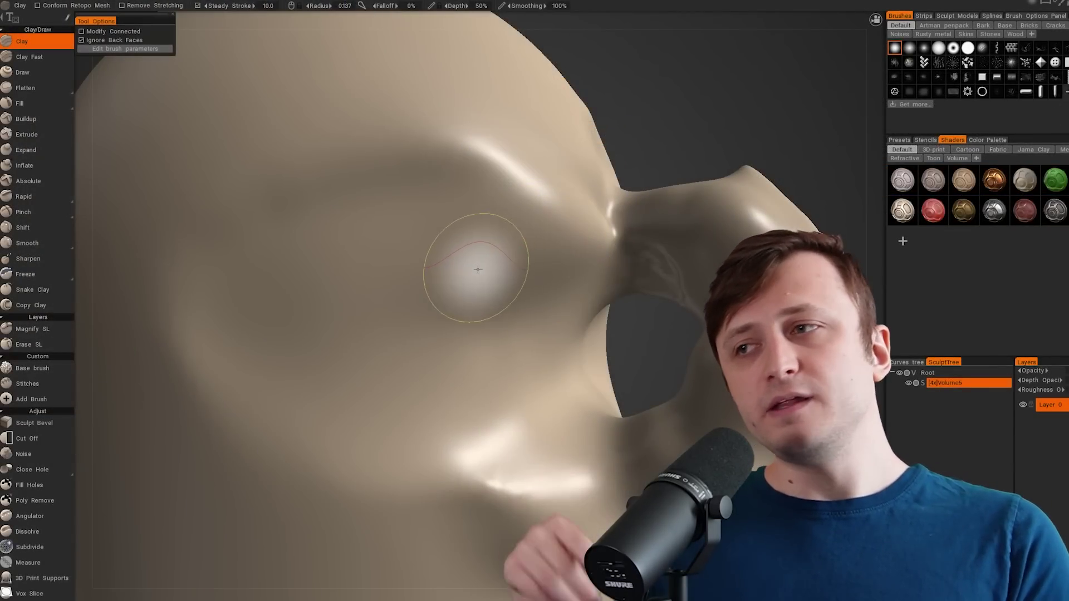
Clay-sculpt a crease from the hole, smooth it away, add a curved ridge below the eye, then undo the last stroke
left_click_drag(626, 257, 470, 287)
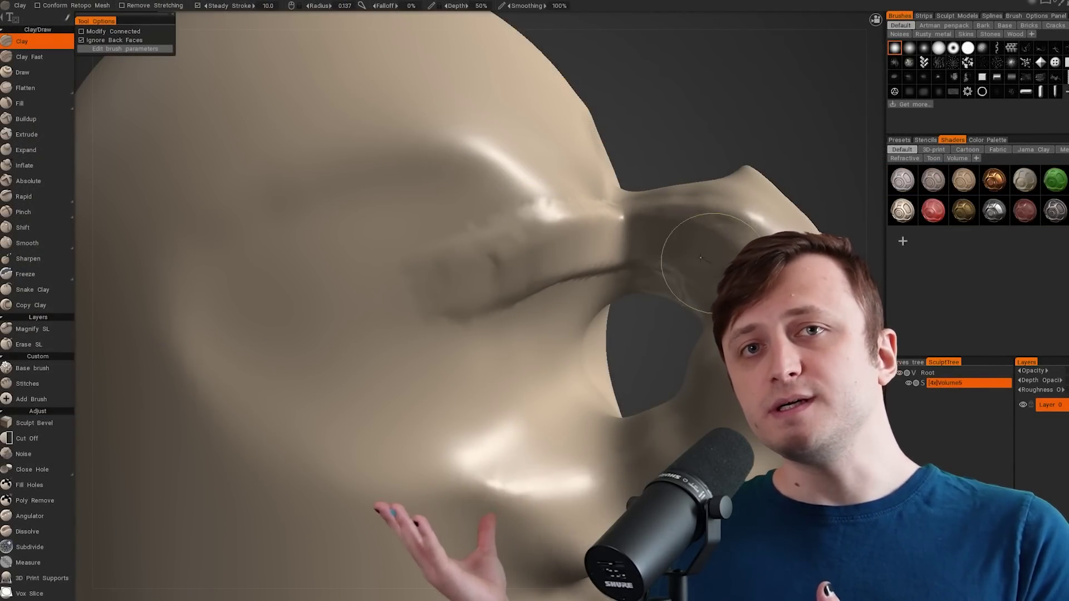
mouse_move(700, 258)
left_mouse_down("shift")
mouse_move(513, 239)
mouse_move(656, 215)
left_mouse_up("shift")
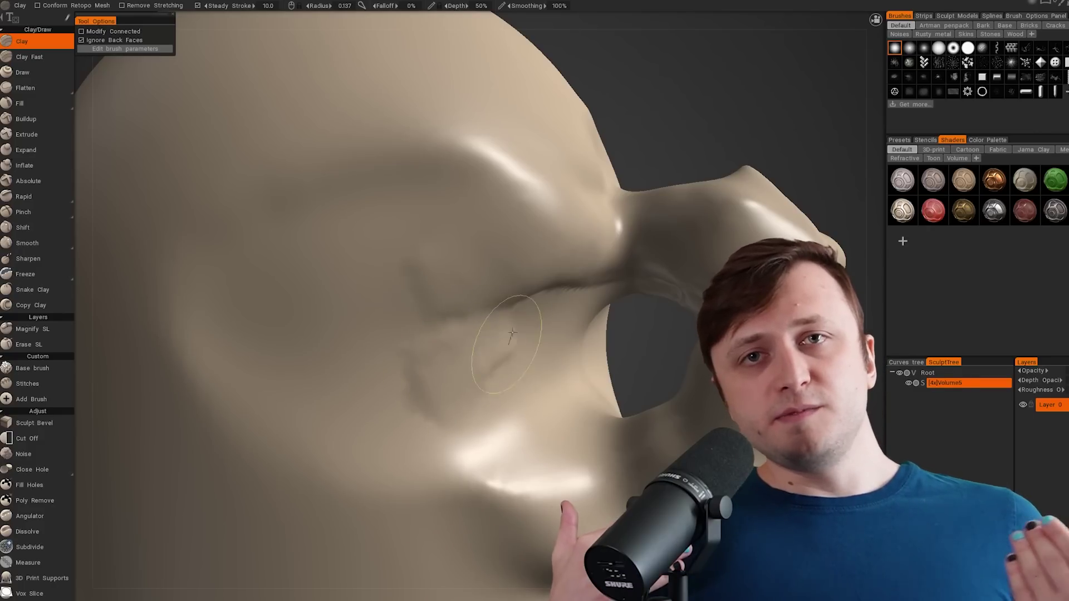
mouse_move(511, 333)
left_mouse_down()
mouse_move(531, 446)
mouse_move(568, 474)
mouse_move(453, 440)
mouse_move(309, 304)
left_mouse_up()
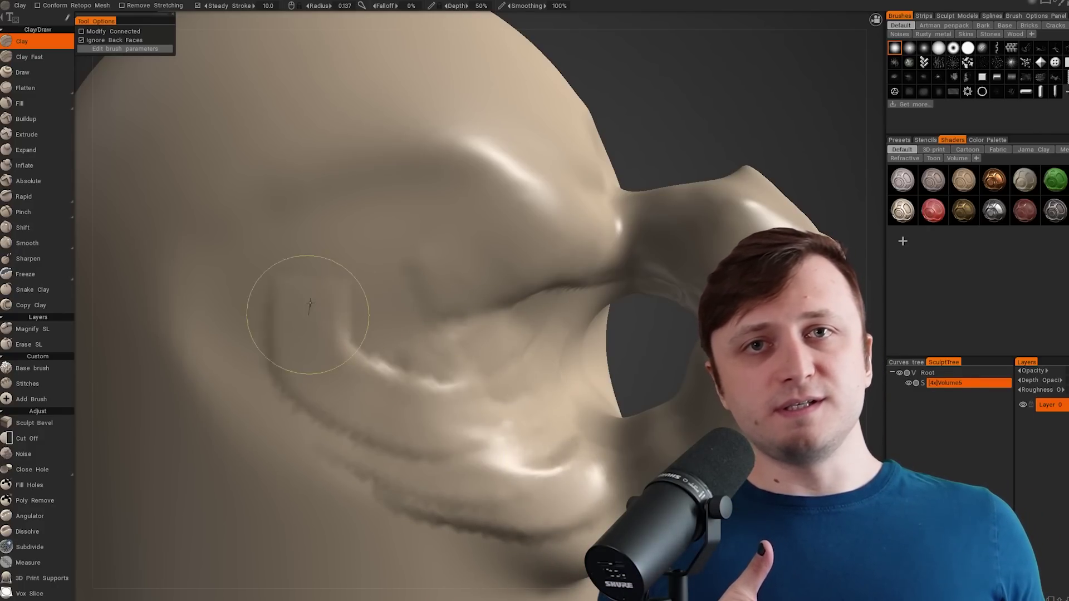
key("ctrl+z")
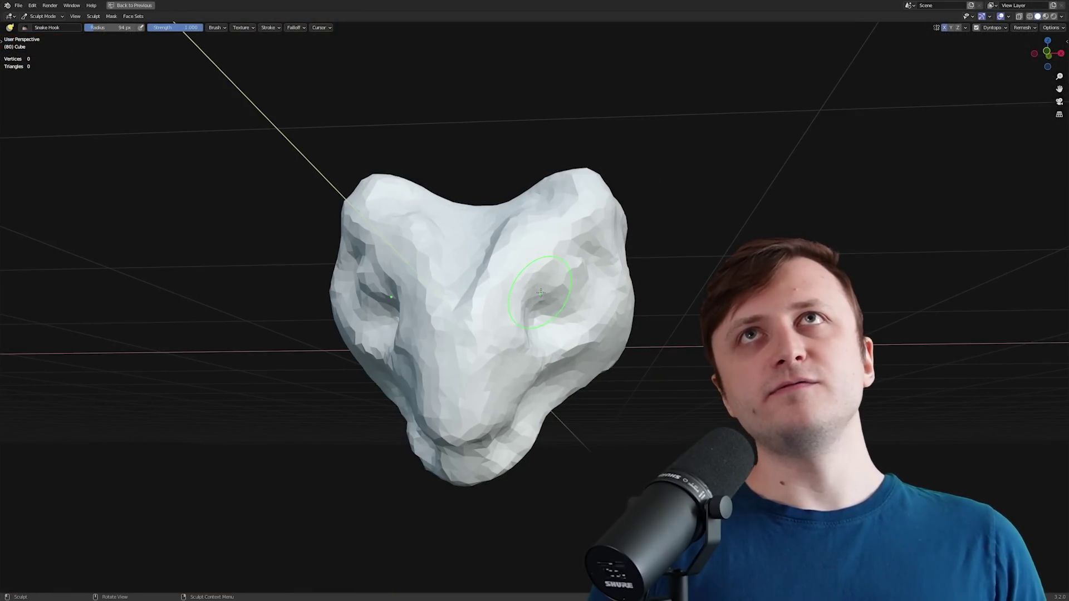
scroll(540, 293, "up", 2)
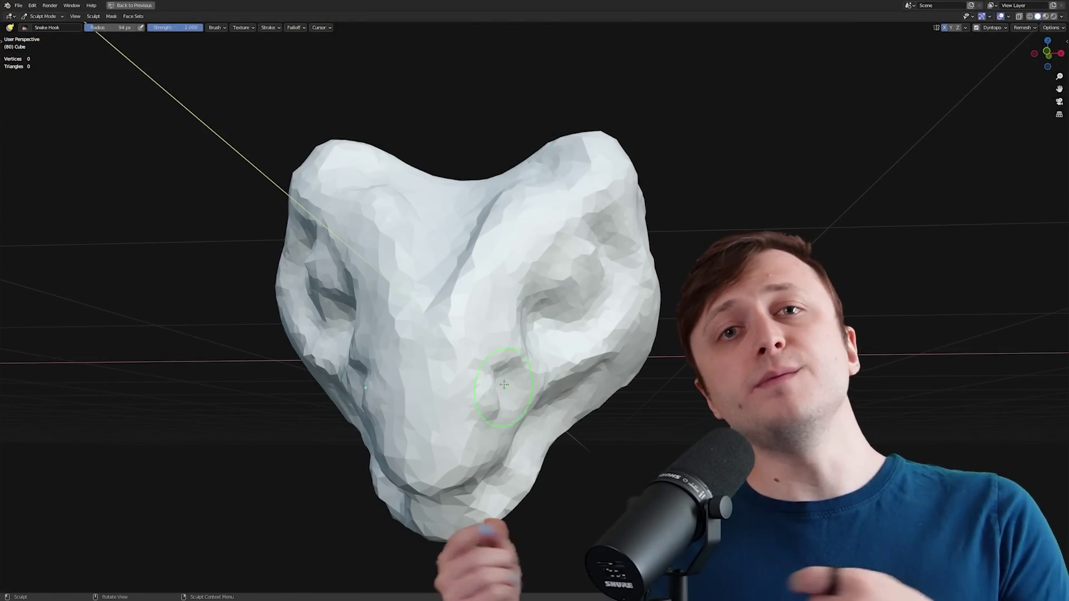
middle_click_drag(460, 451, 593, 291)
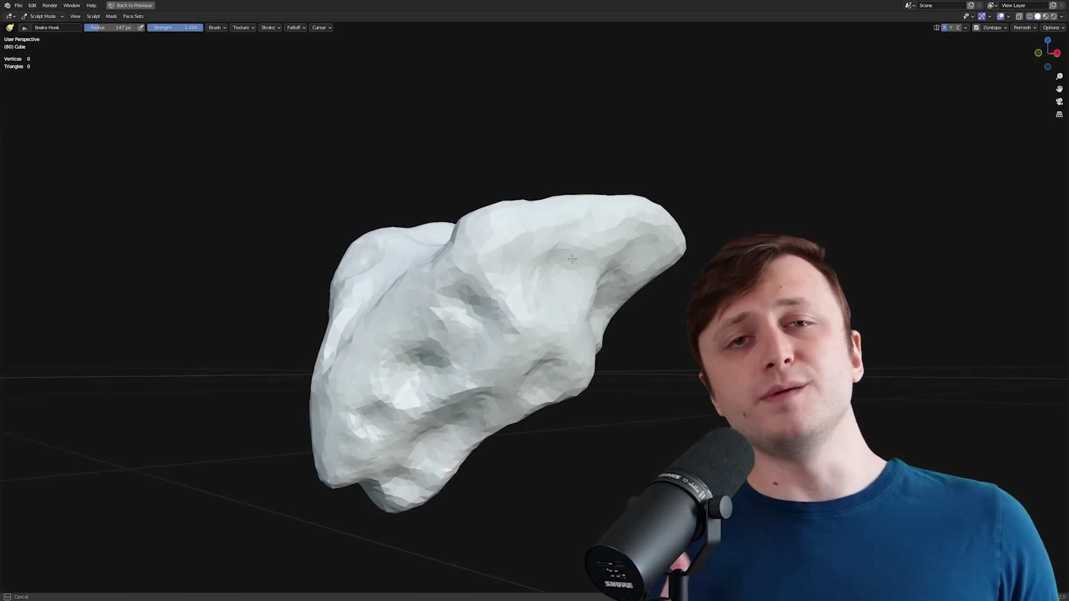
middle_click_drag(624, 247, 579, 284)
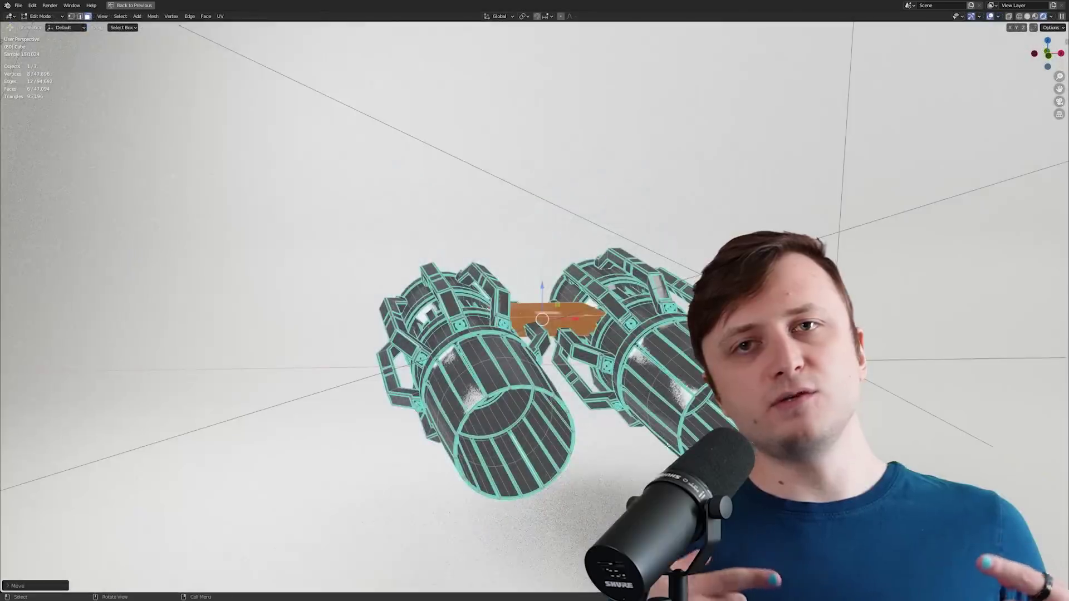
Duplicate the orange strap piece downward and return to Object Mode
key("g")
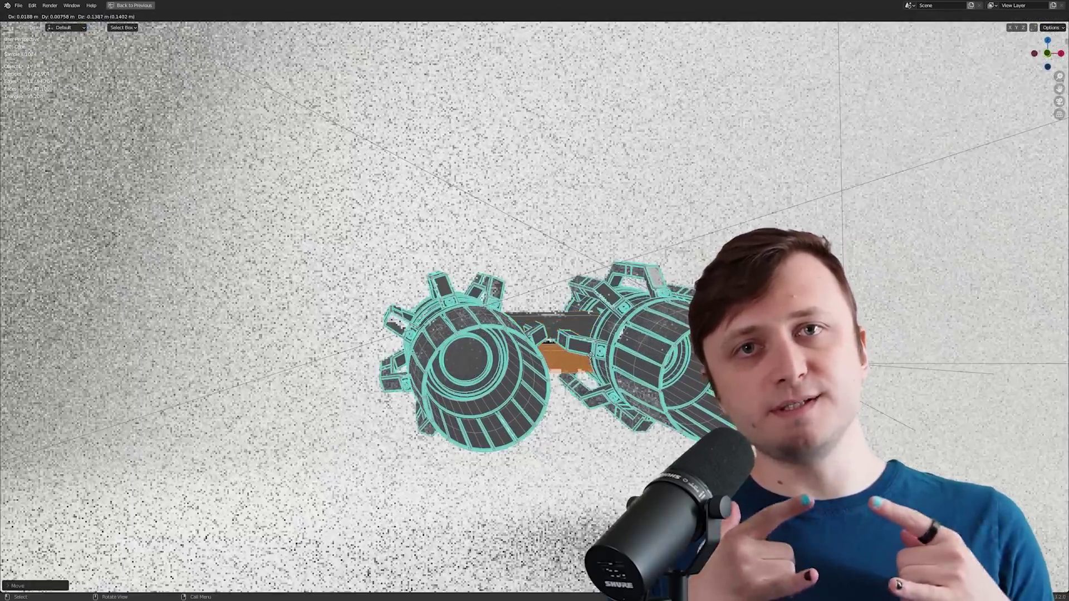
key("Return")
middle_click_drag(535, 301, 602, 390)
key("ctrl+Tab")
left_click(603, 341)
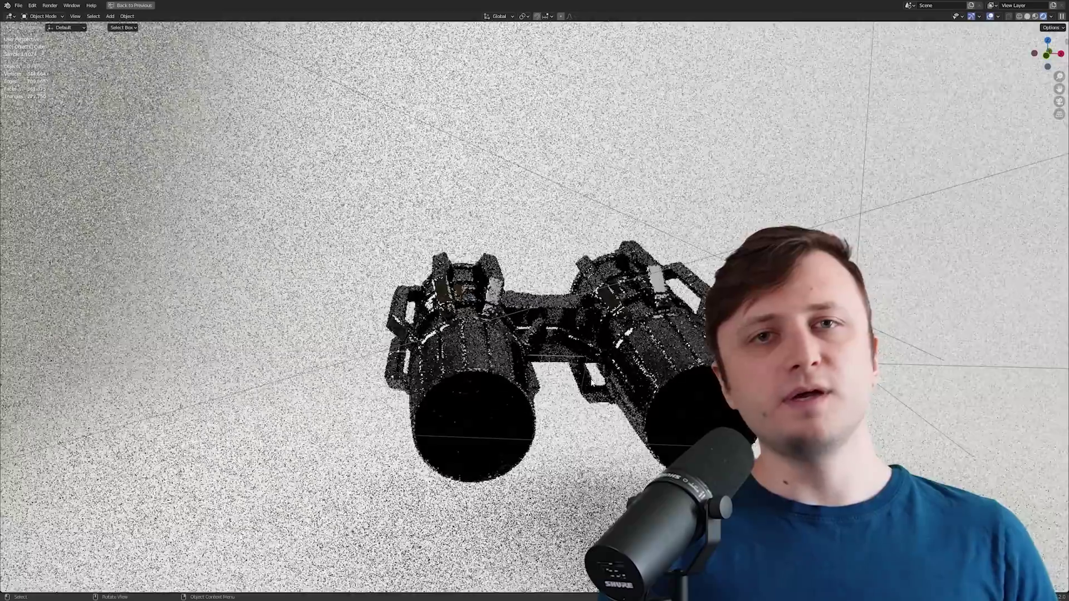
Make a linked Alt+D copy of the binoculars and place it beside the original
middle_click_drag(603, 342, 507, 367)
key("alt+d")
left_click(552, 323)
key("g")
left_click(557, 334)
mouse_move(557, 334)
middle_mouse_down()
mouse_move(630, 305)
mouse_move(524, 307)
mouse_move(548, 322)
middle_mouse_up()
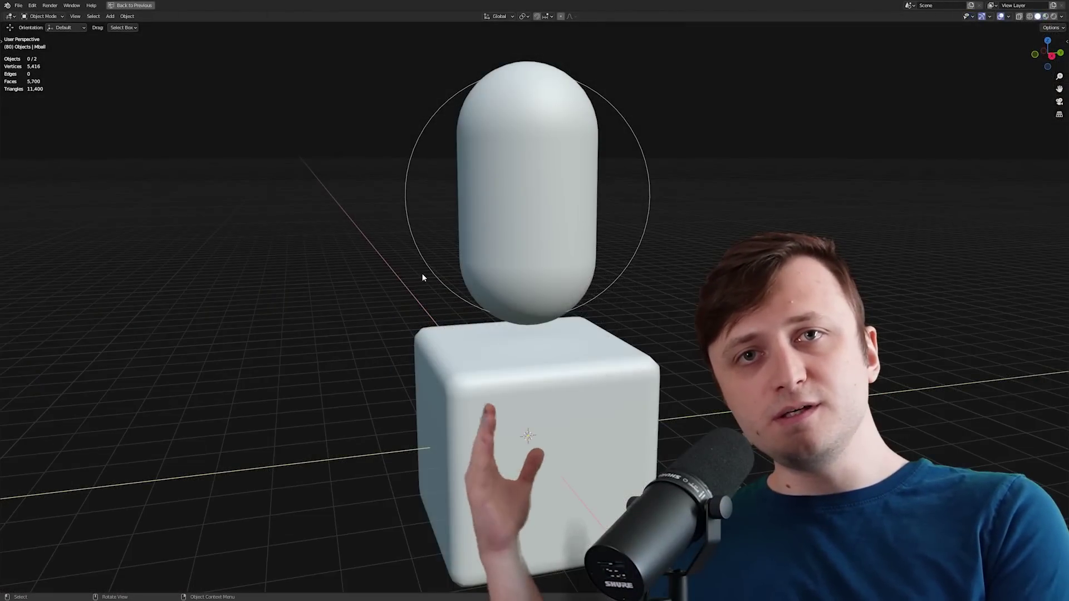
middle_click_drag(423, 277, 530, 207)
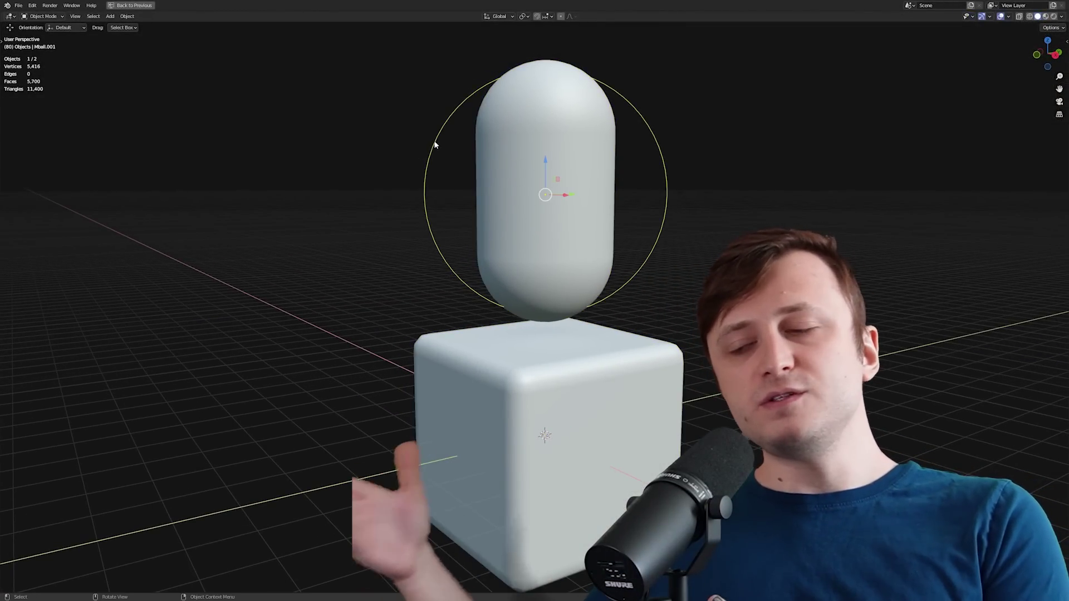
Freely rotate the capsule metaball to tilt it against the cube
scroll(551, 135, "up", 2)
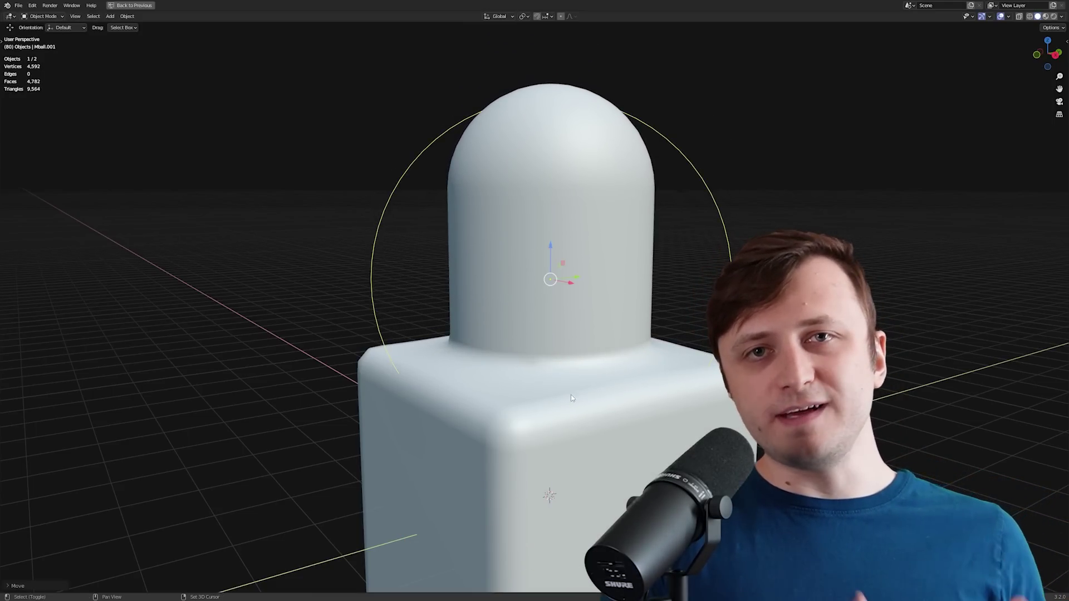
middle_click_drag(571, 398, 565, 329)
key("r")
key("r")
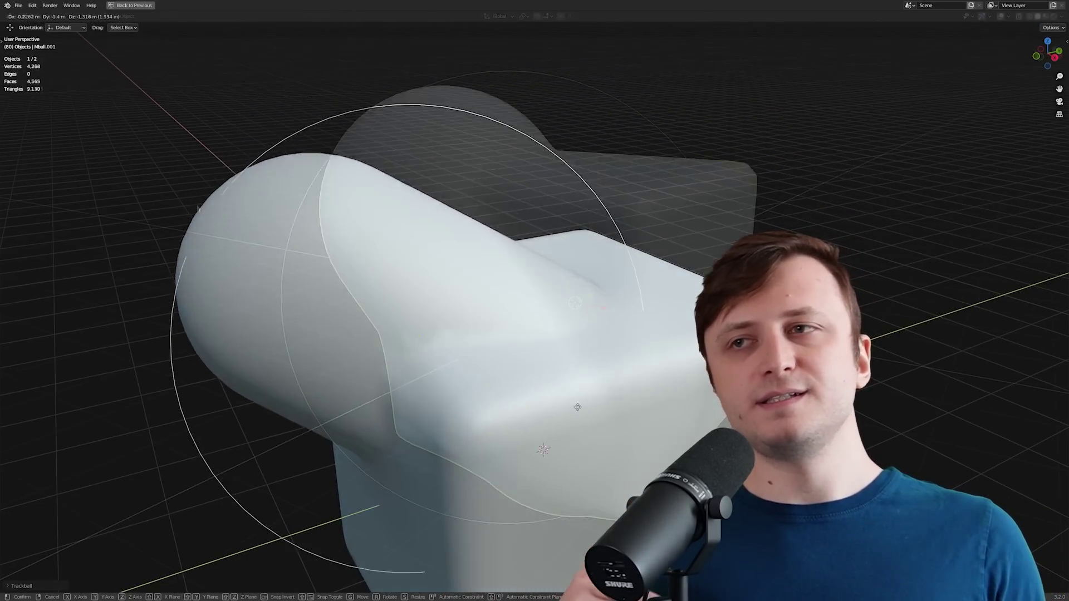
Convert the metaball blob to a mesh, rotate it, and deselect all in Edit Mode
key("ctrl+a")
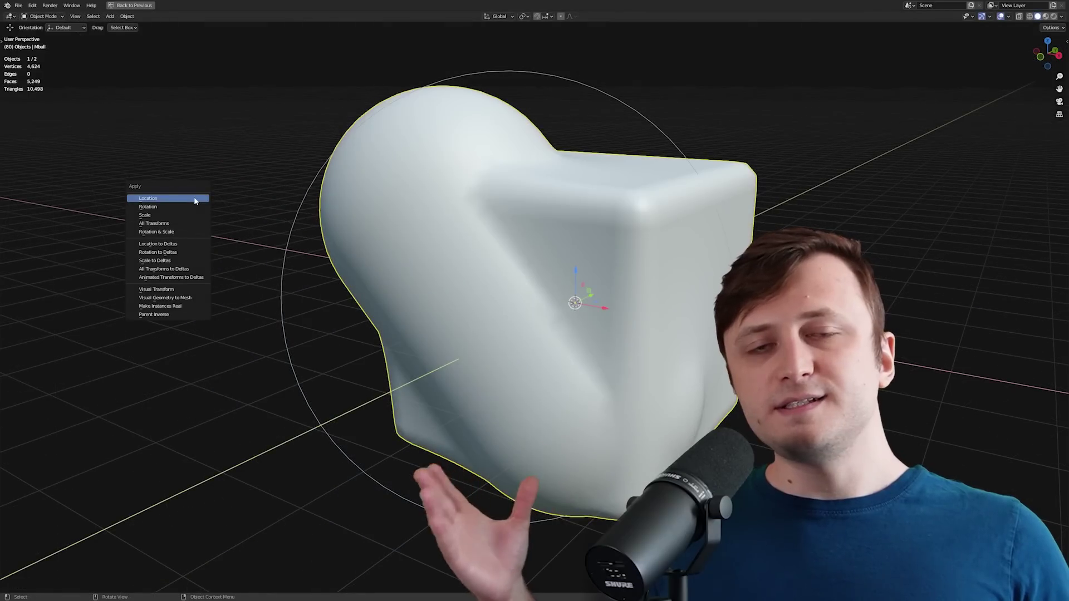
left_click(190, 298)
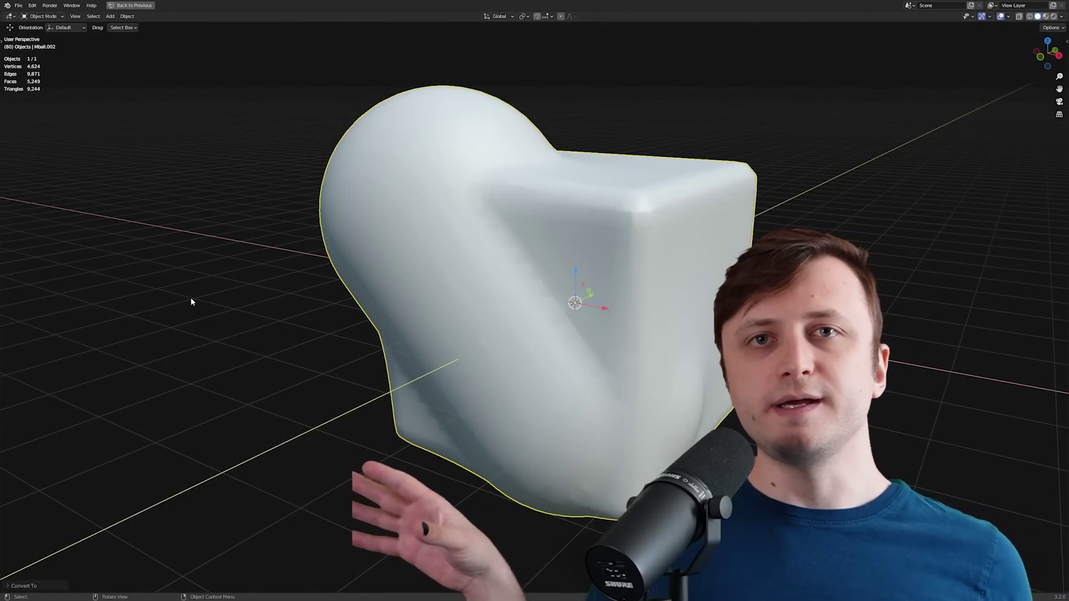
key("r")
key("r")
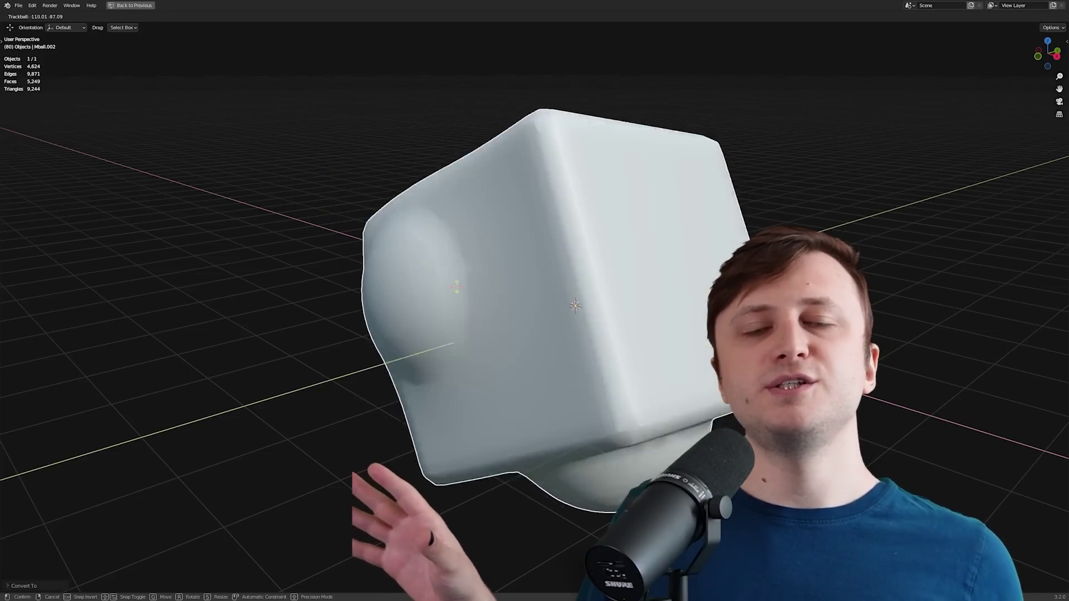
left_click(377, 374)
key("Tab")
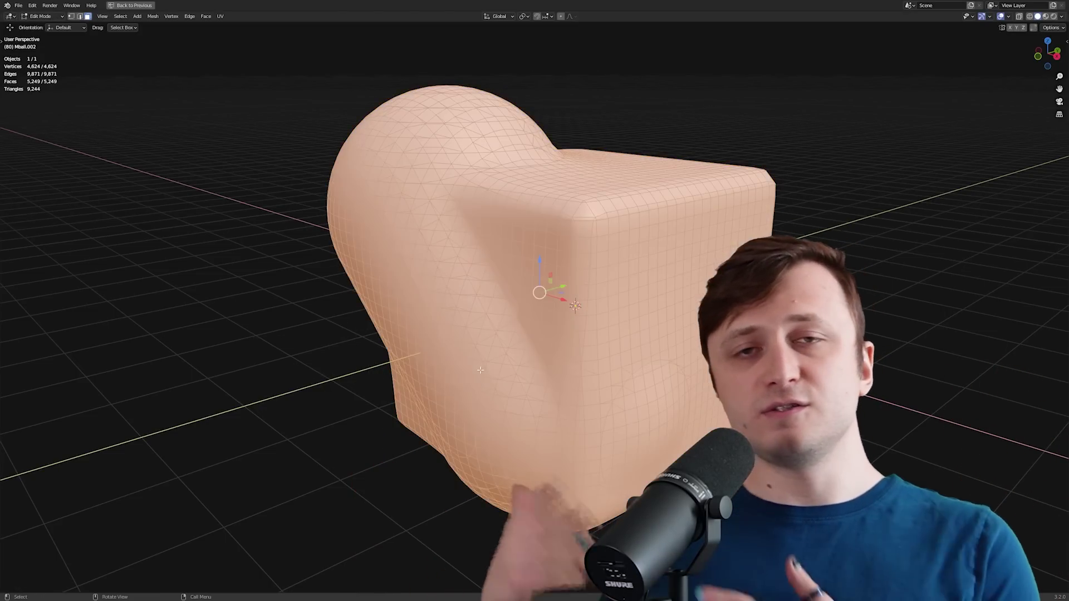
key("alt+a")
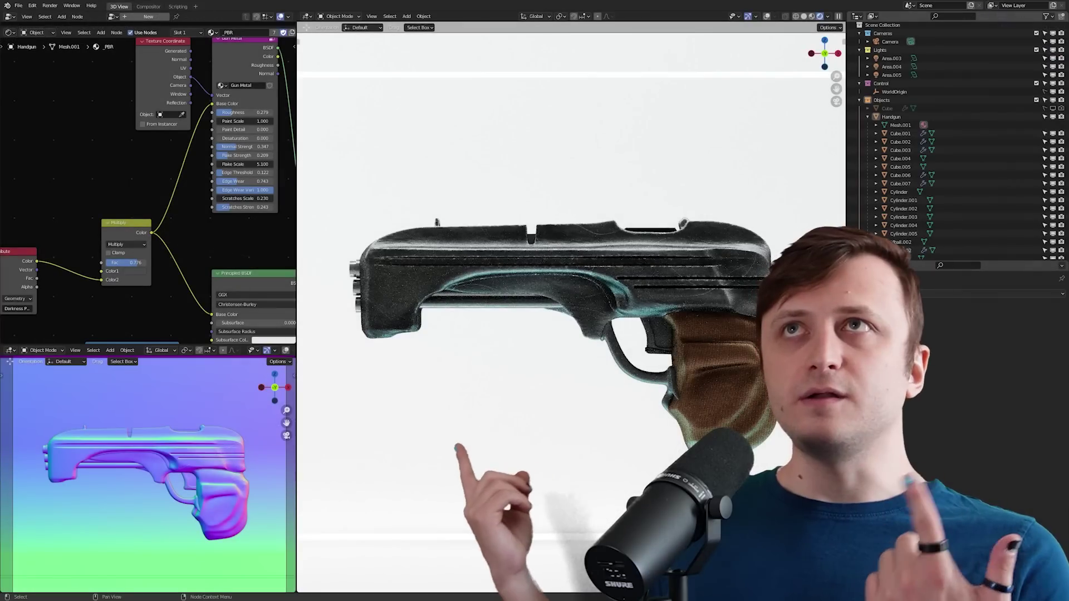
Frame the handgun and orbit around it for side-on and top-down views
key("KP_0")
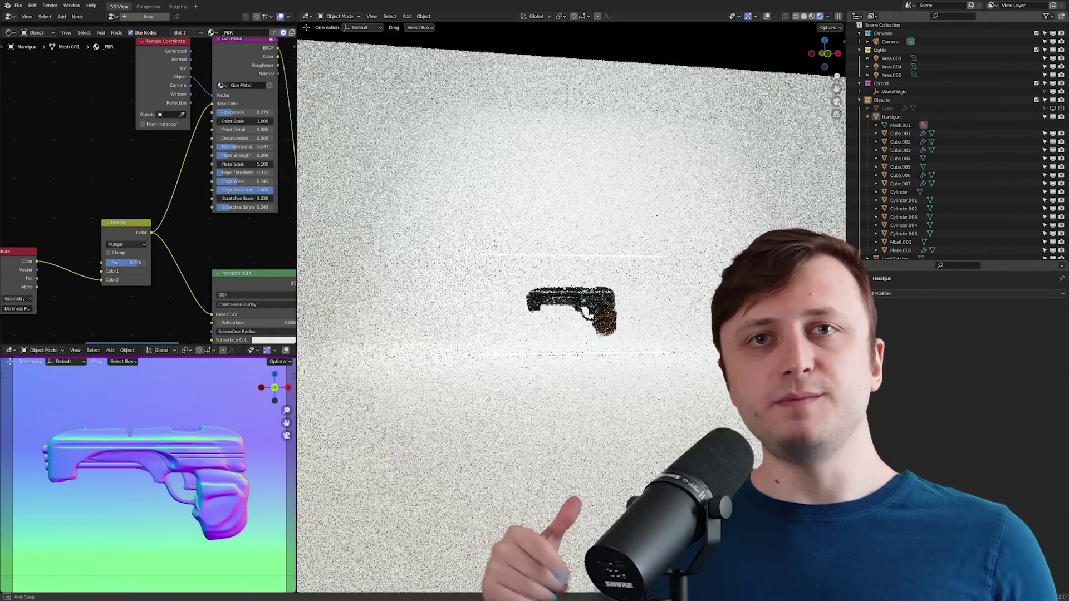
scroll(438, 401, "up", 5)
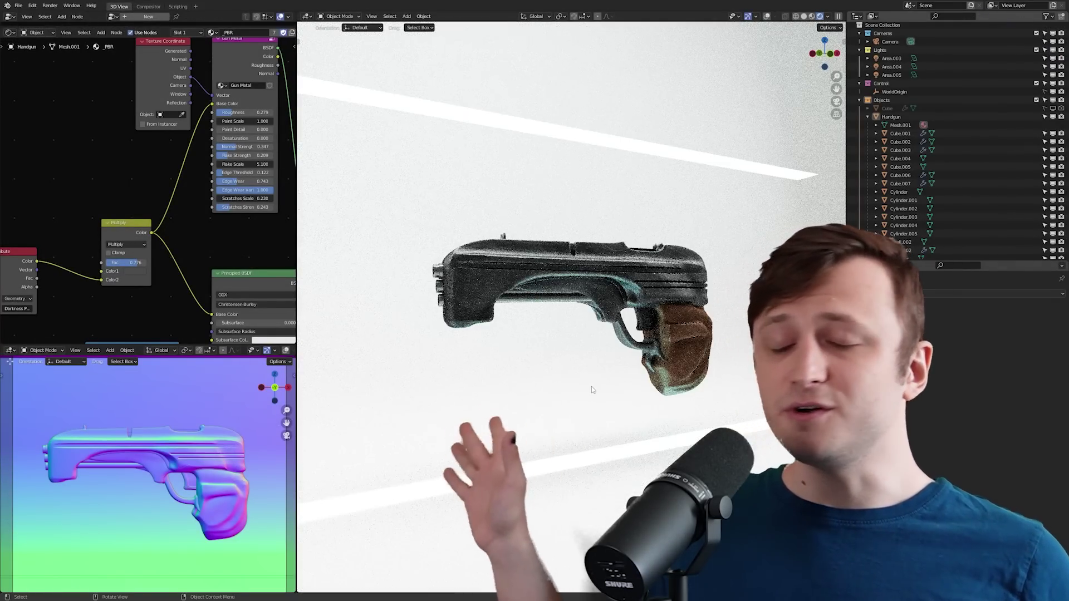
middle_click_drag(551, 393, 606, 407)
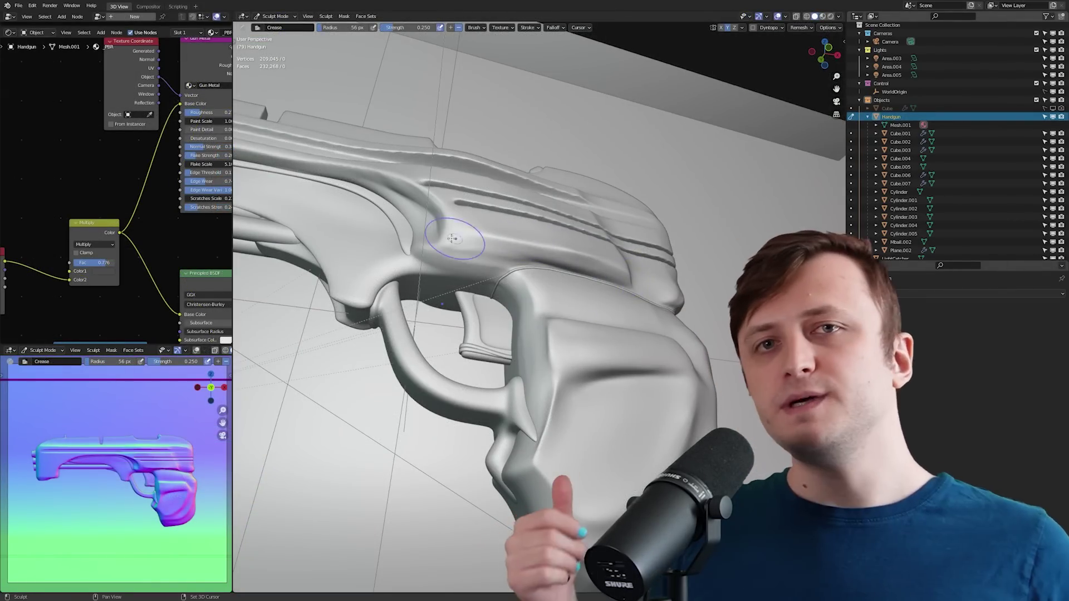
middle_click_drag(466, 237, 514, 272)
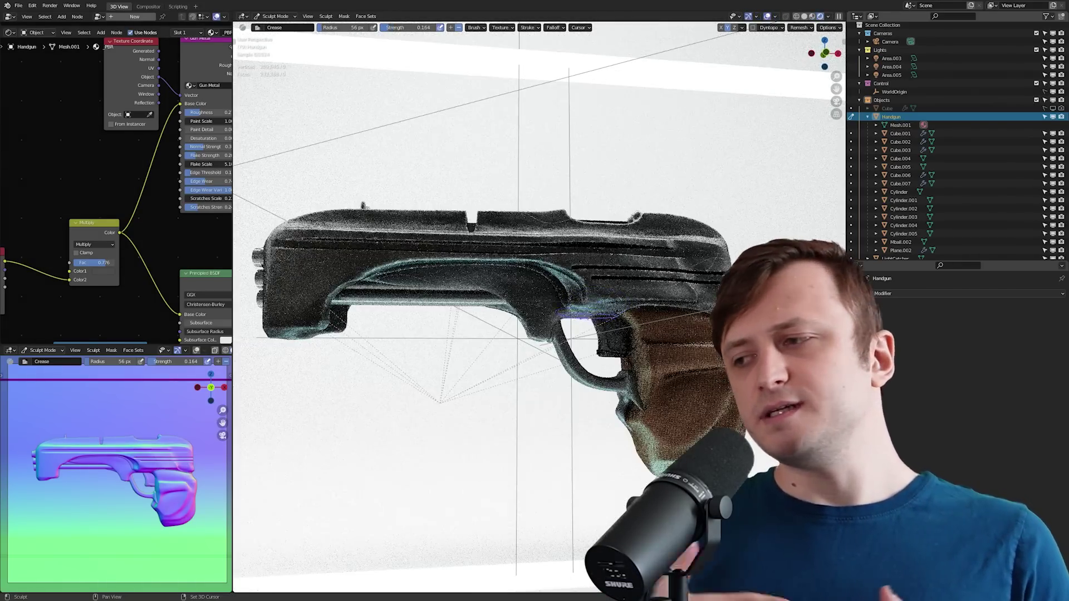
middle_click_drag(534, 317, 572, 328)
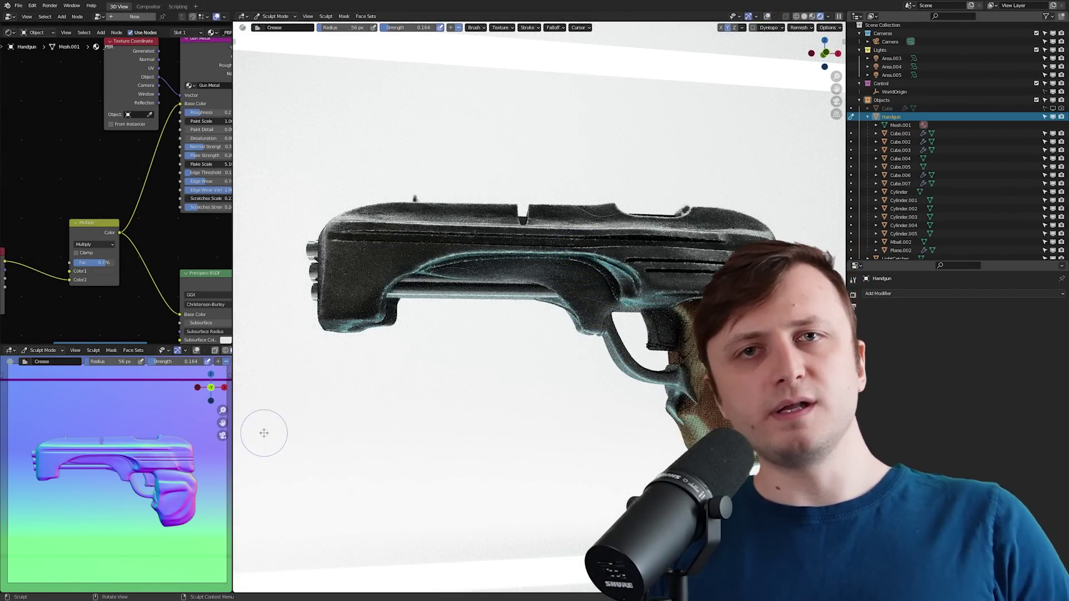
middle_click_drag(530, 447, 484, 474)
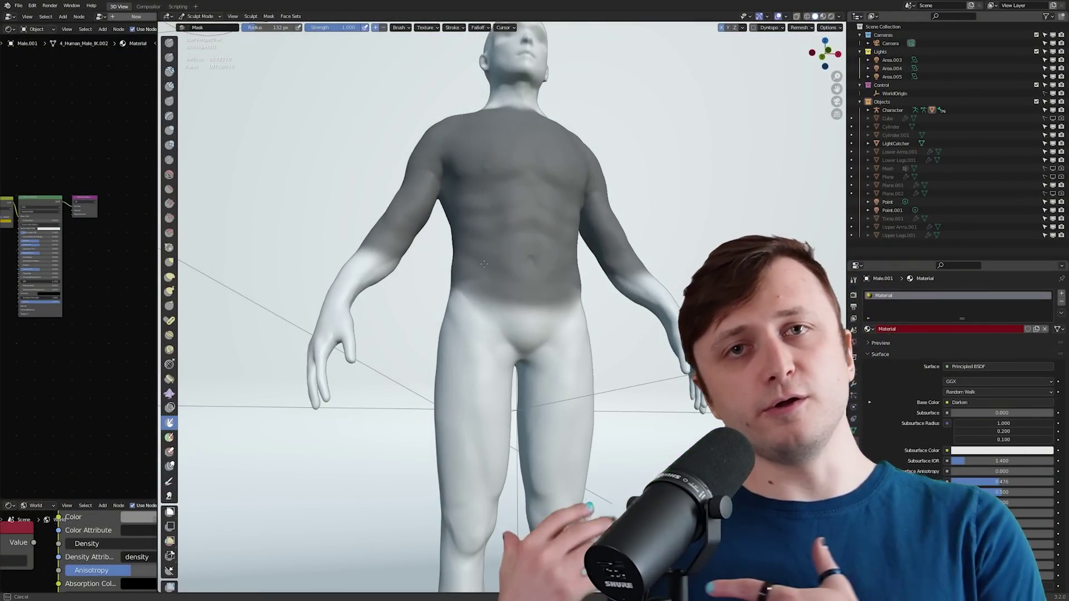
Extract the masked torso of the body as a separate shell with Mask Extract
middle_click_drag(484, 264, 561, 253)
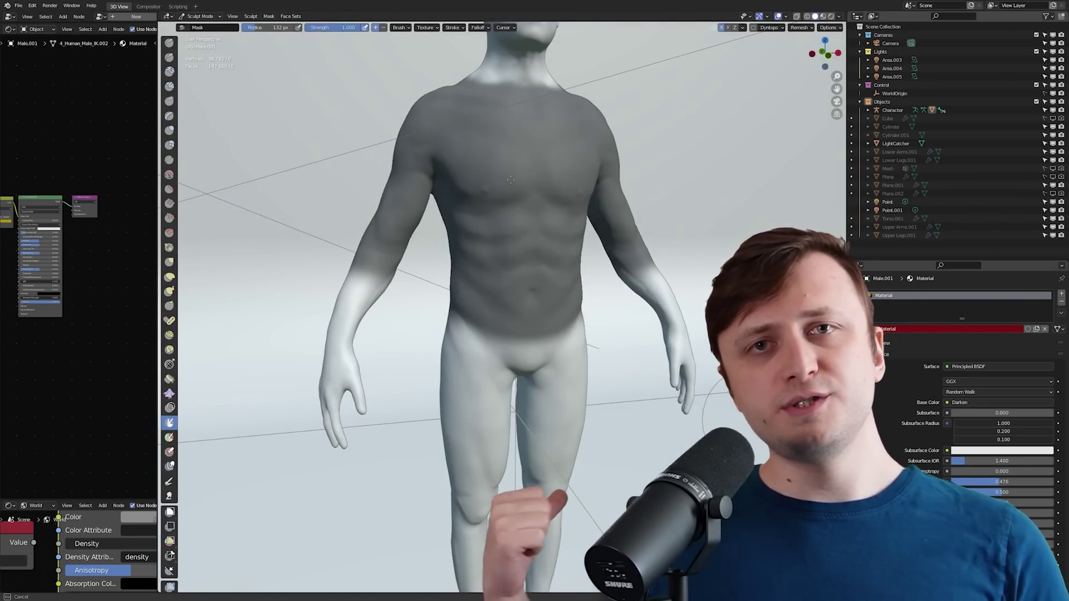
middle_click_drag(510, 180, 468, 189)
left_click(269, 17)
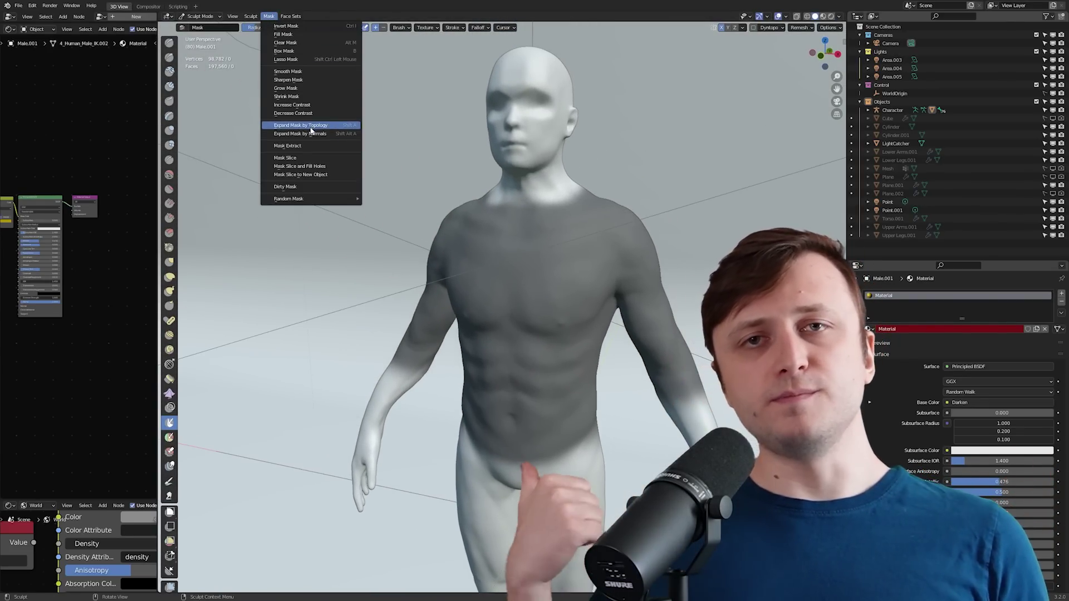
left_click(311, 145)
key("Return")
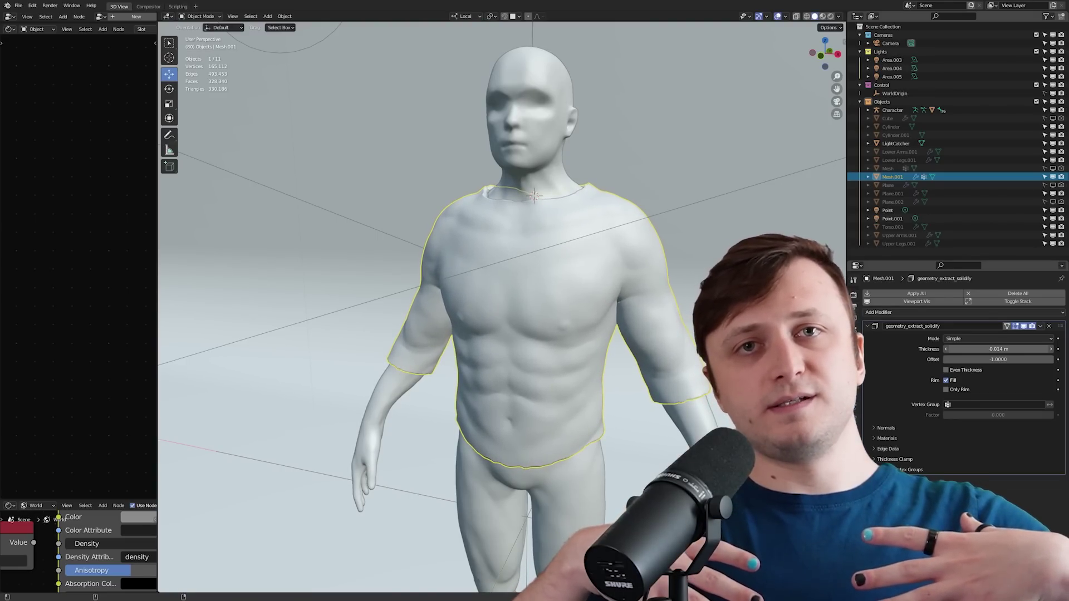
Switch to sculpting the new shirt shell and view the character from the side
key("ctrl+Tab")
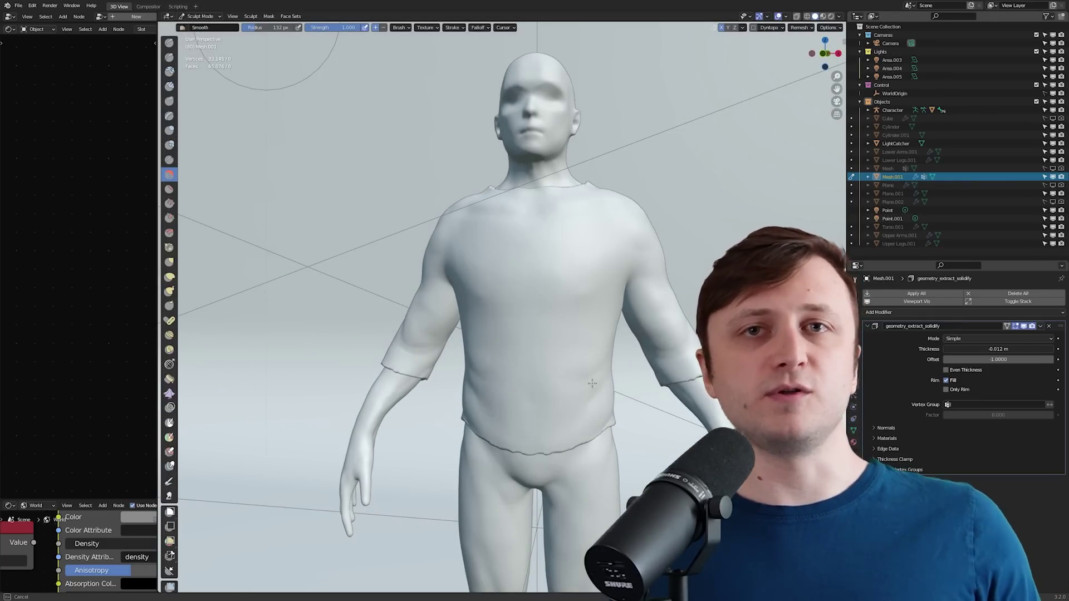
middle_click_drag(592, 383, 588, 390)
middle_click_drag(631, 298, 532, 368)
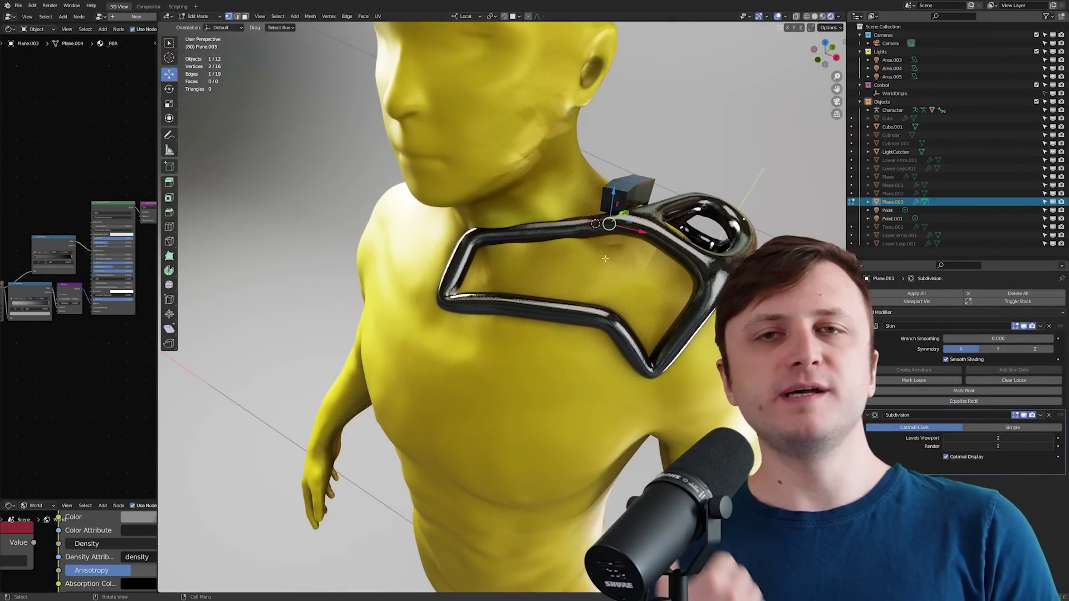
Thicken the strap at the selected skin vertex and assign it the PBR material
middle_click_drag(606, 258, 595, 218)
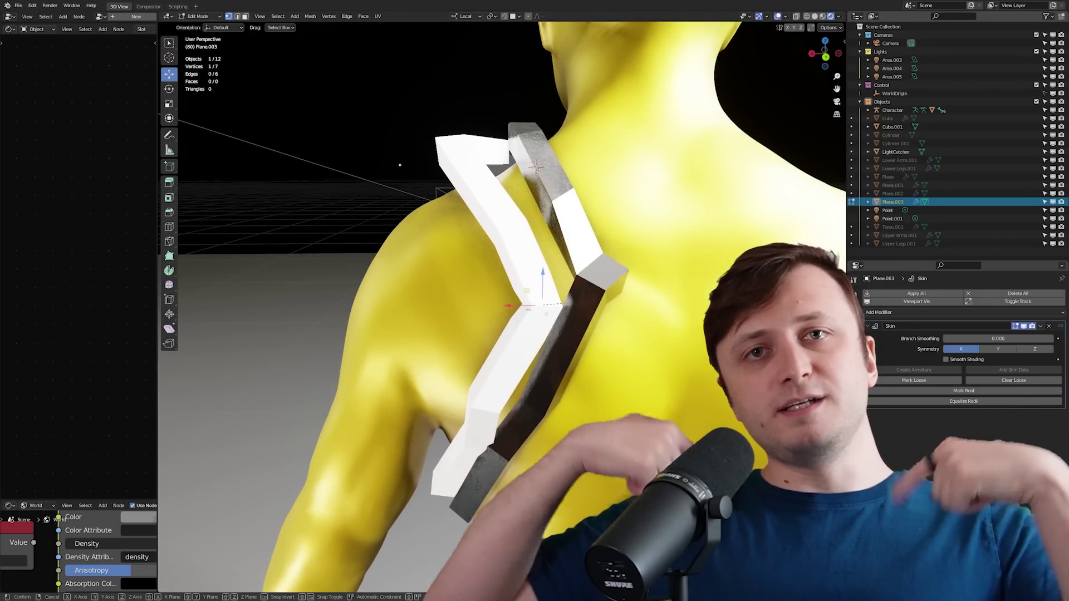
key("ctrl+a")
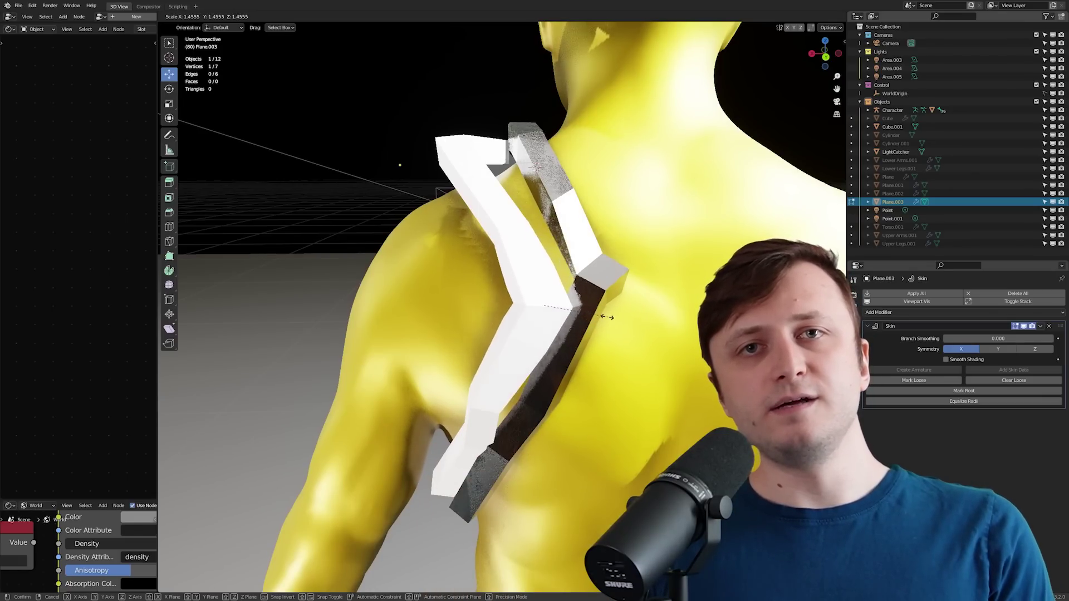
left_click(618, 362)
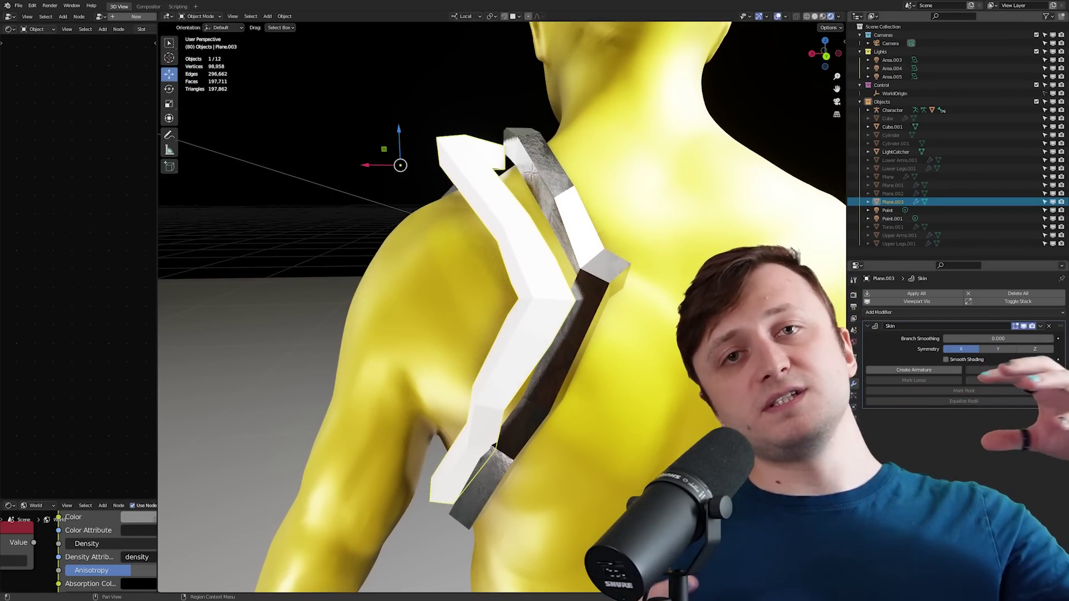
left_click(854, 406)
left_click(872, 329)
left_click(891, 373)
Add a Subdivision Surface modifier to the strap with viewport level 2
key("Tab")
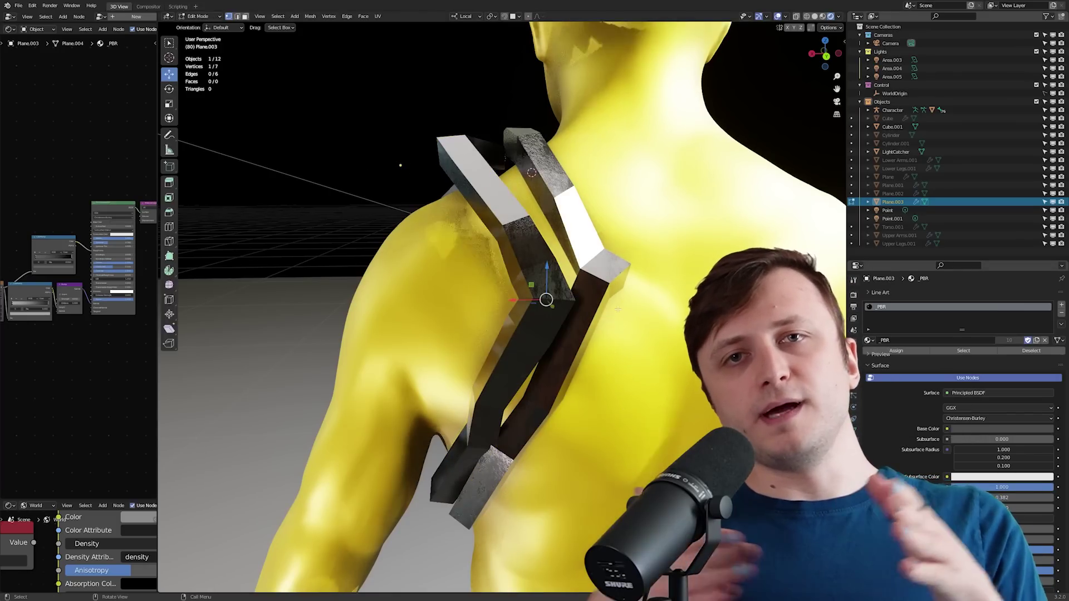
key("ctrl+a")
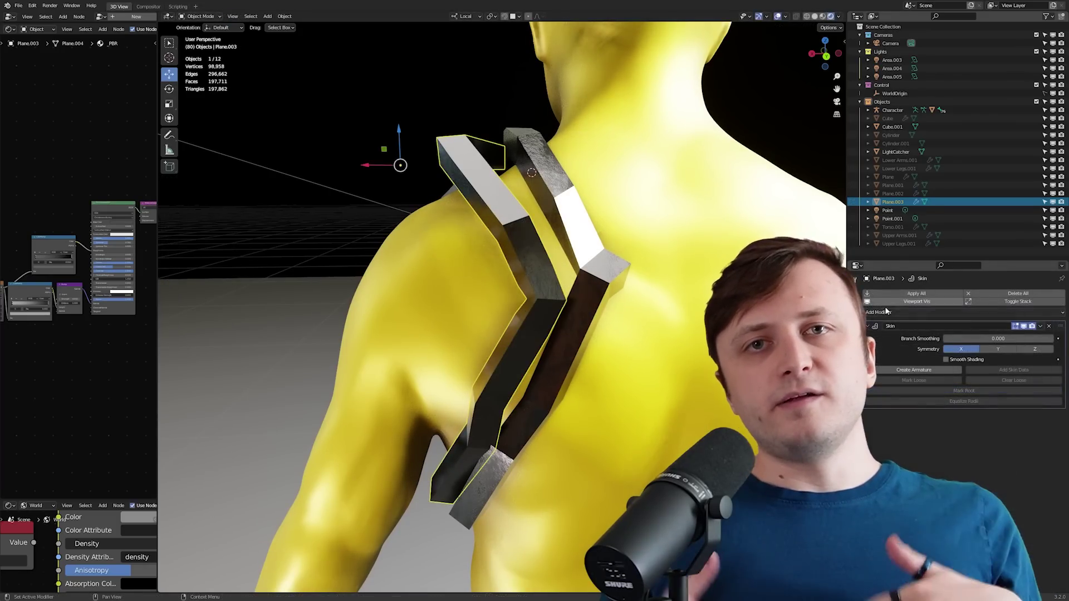
left_click(885, 311)
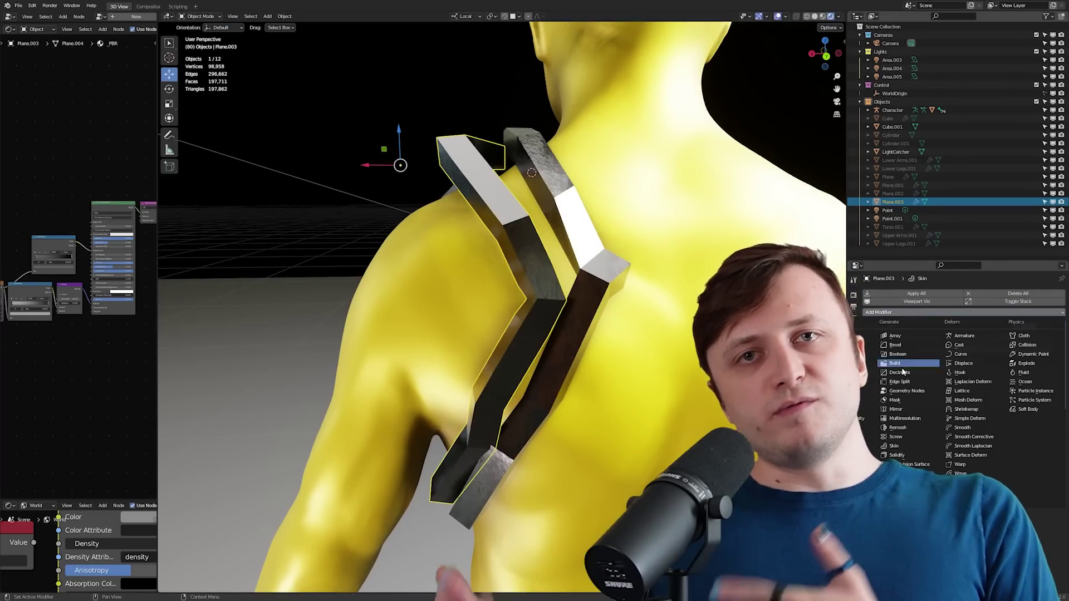
left_click(913, 464)
middle_click_drag(557, 334, 643, 355)
left_click(1047, 439)
Place an extruded vertex, close the strap into a loop, and resize a corner's thickness
right_click(644, 356)
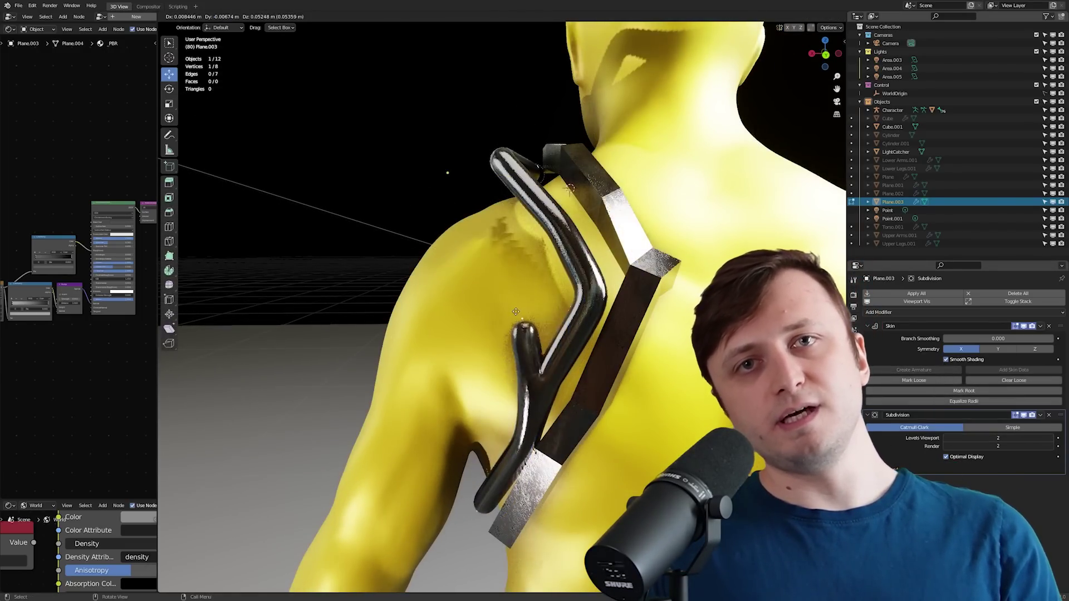
left_click(472, 268)
key("f")
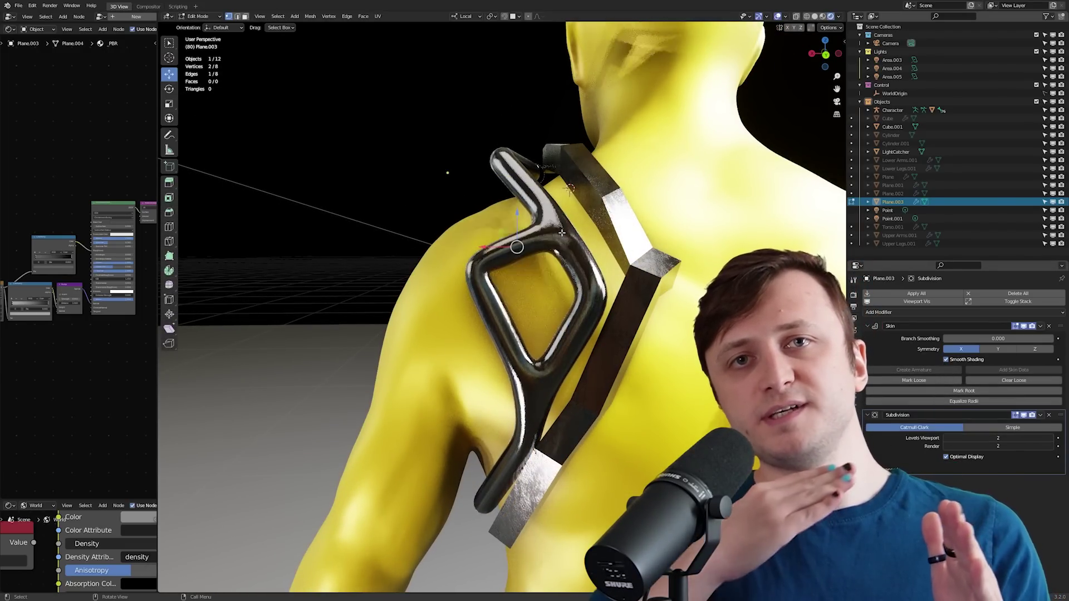
middle_click_drag(559, 229, 476, 266)
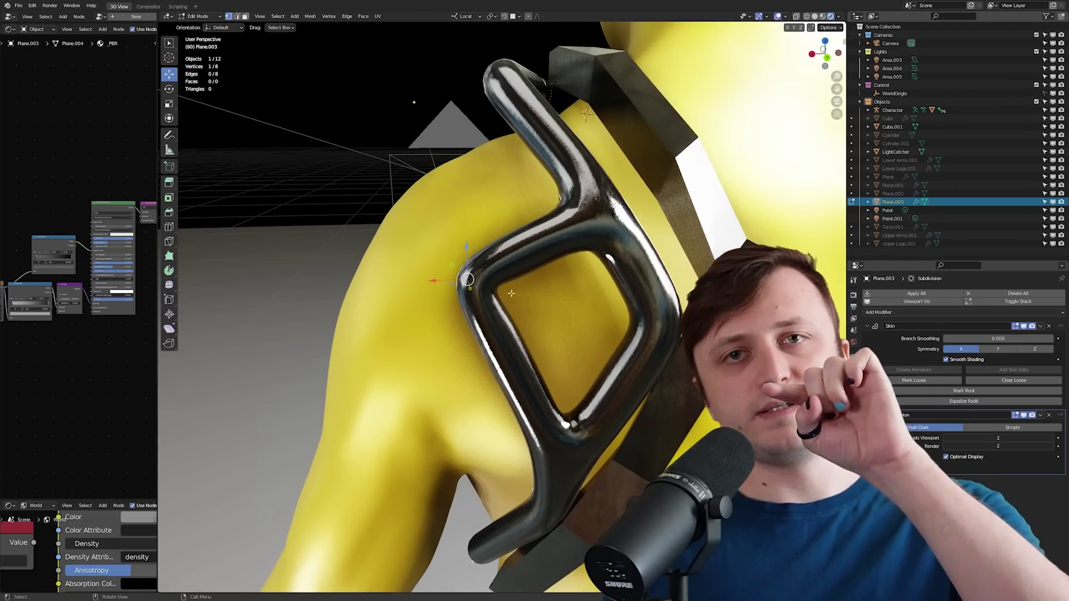
left_click(475, 266)
key("ctrl+a")
left_click(569, 297)
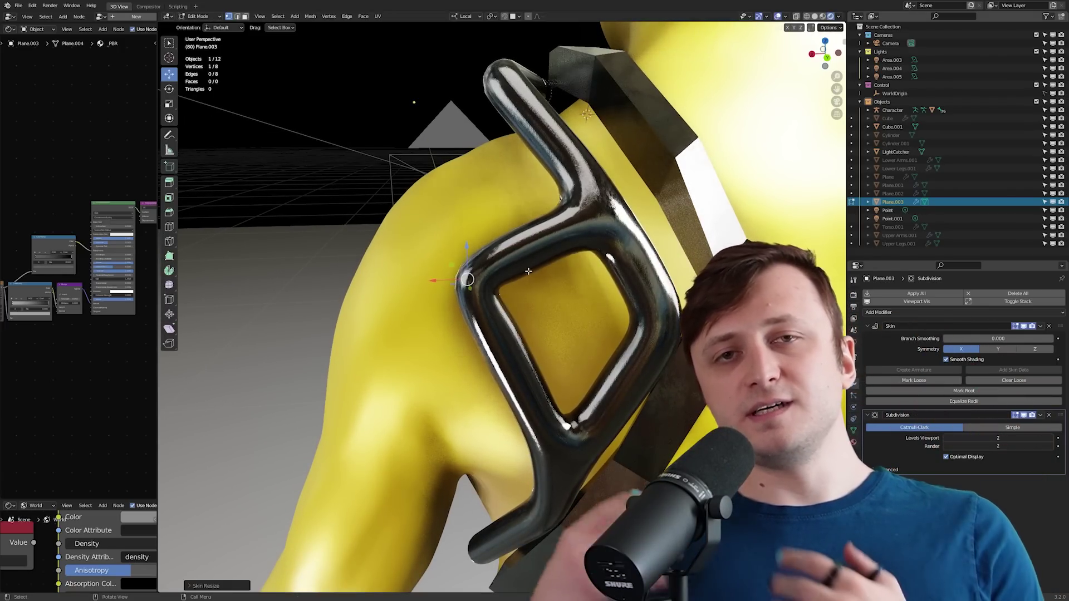
Extrude one more skin vertex and switch the shoulder armor's Remesh to Voxel mode
middle_click_drag(569, 297, 437, 239)
key("e")
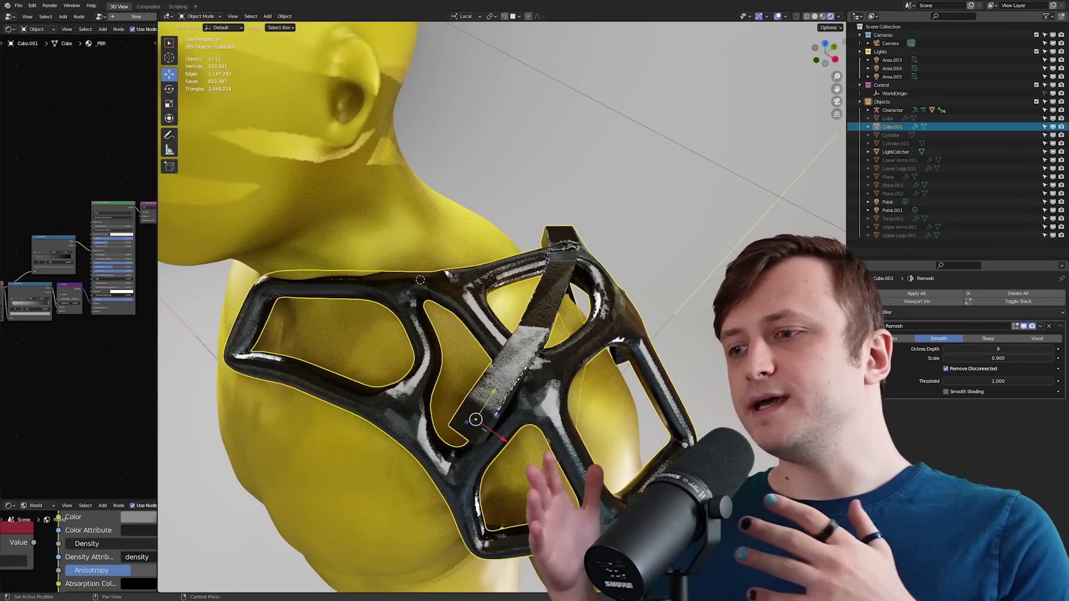
middle_click_drag(502, 307, 601, 306)
left_click(1037, 338)
key("alt+a")
middle_click_drag(613, 362, 586, 347)
Zoom in on the remeshed shoulder strap and back out
scroll(584, 346, "up", 8)
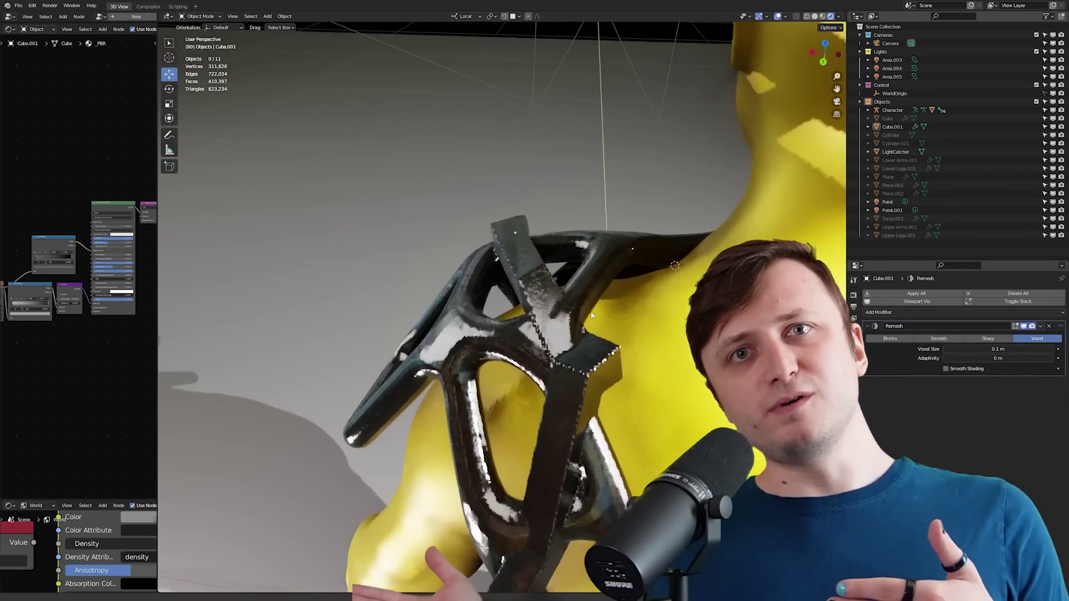
scroll(542, 342, "down", 6)
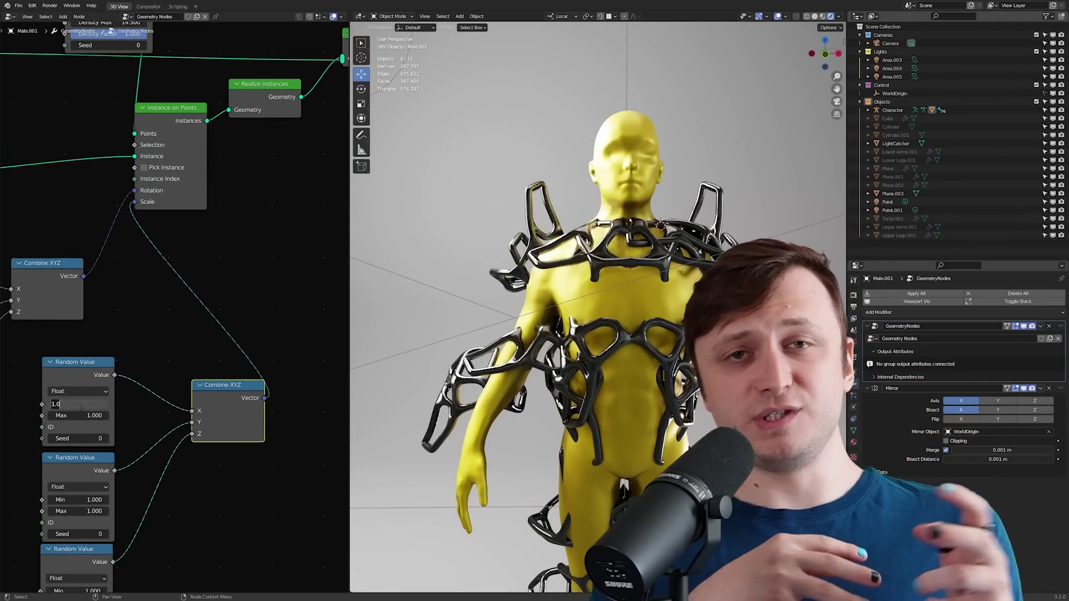
Set the Min of both Random Value nodes to 0.5
type("0.5")
key("Return")
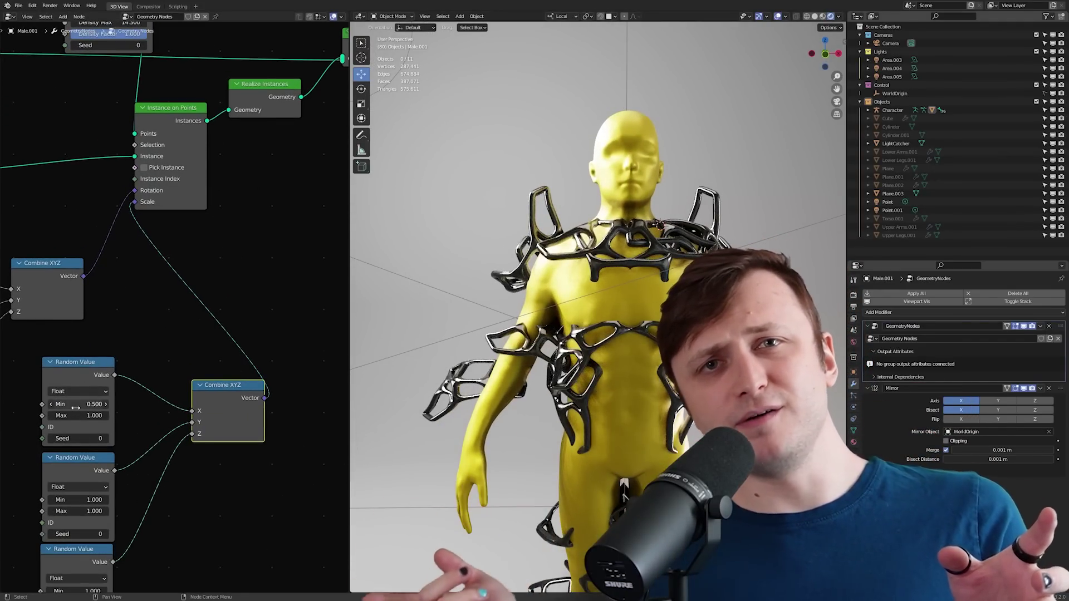
middle_click_drag(80, 485, 112, 392)
left_click(111, 406)
type(".5")
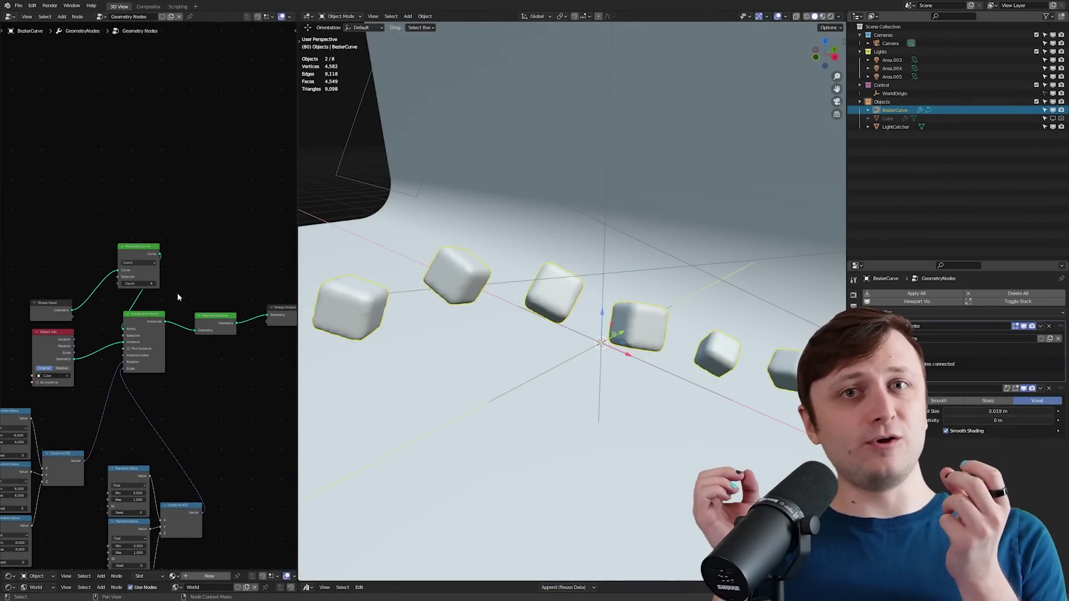
Raise the number of cubes along the curve to 19
middle_click_drag(177, 293, 200, 220)
scroll(182, 293, "down", 1)
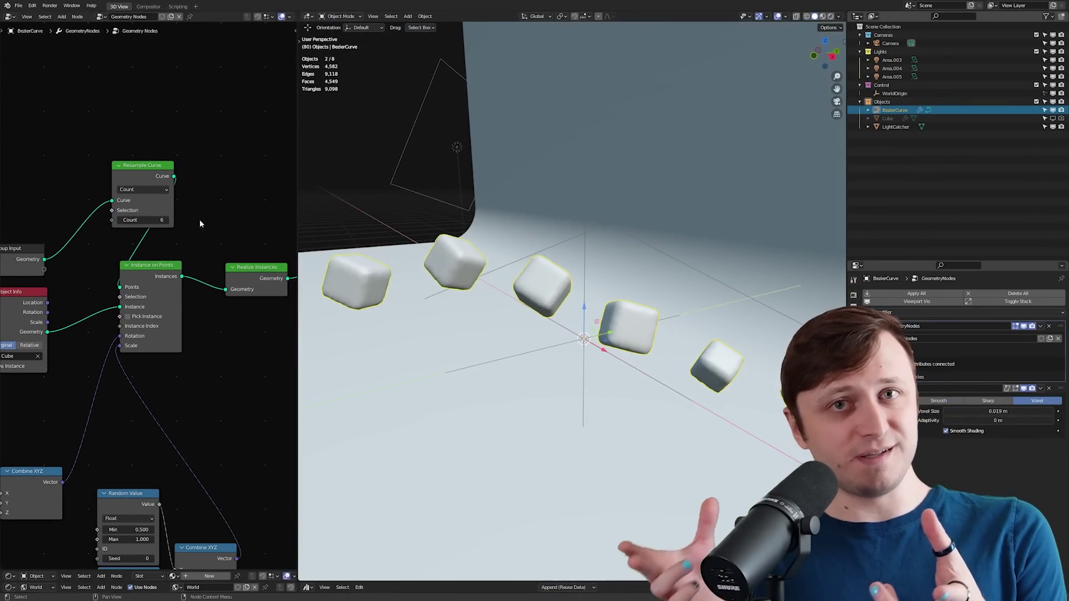
left_click_drag(142, 220, 167, 220)
middle_click_drag(518, 311, 538, 315)
In curve Edit Mode, rotate points to bend the chain upward and extrude its end
key("ctrl+Tab")
left_click(427, 312)
key("r")
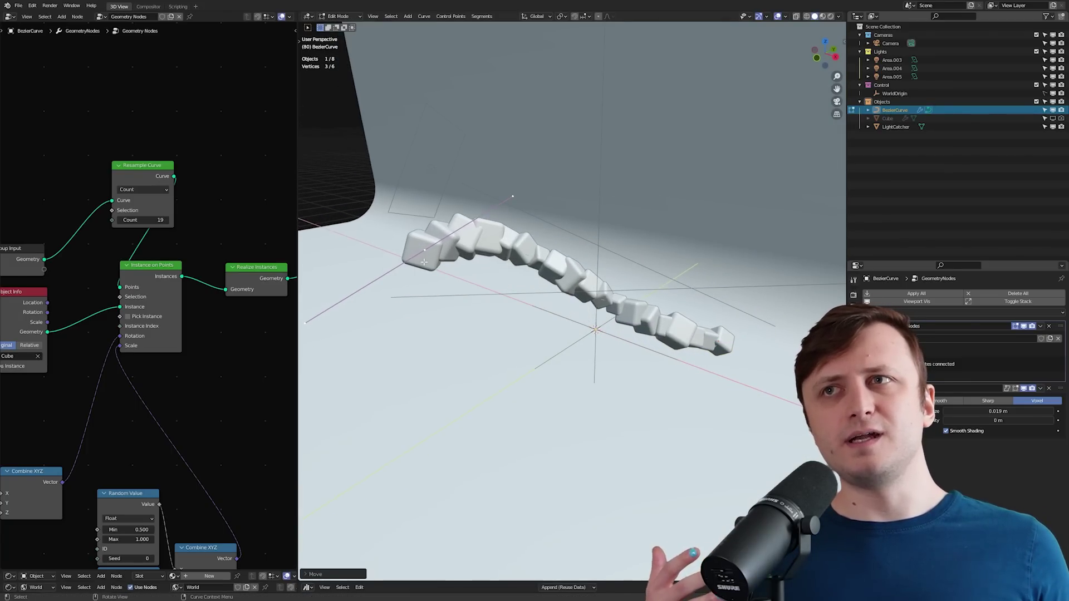
left_click(445, 346)
key("e")
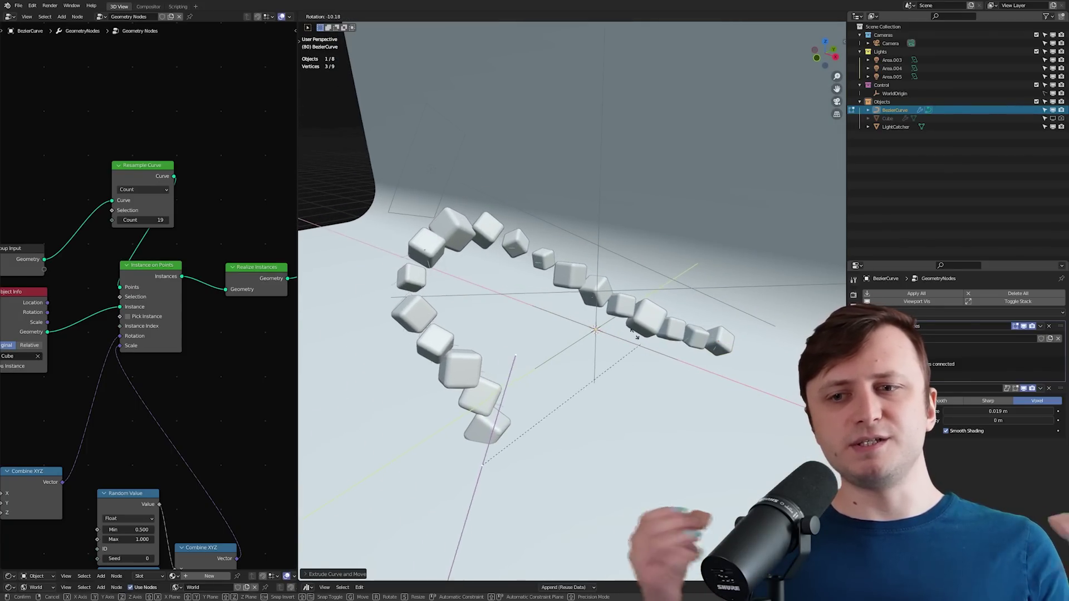
left_click(409, 210)
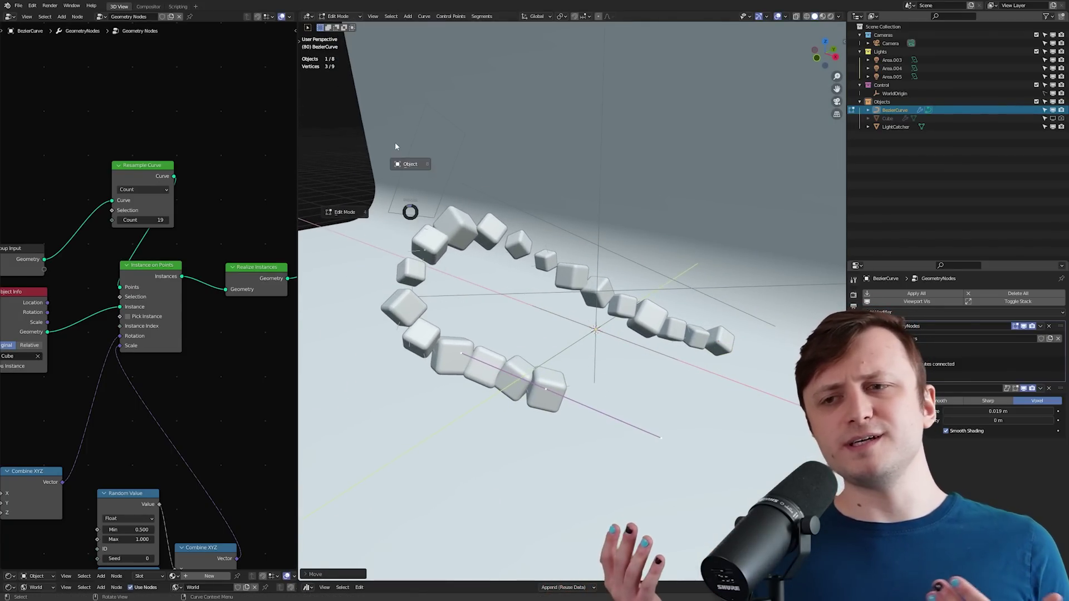
Back in Object Mode, raise the Resample Curve count from 19 to 29
key("Tab")
middle_click_drag(409, 210, 444, 285)
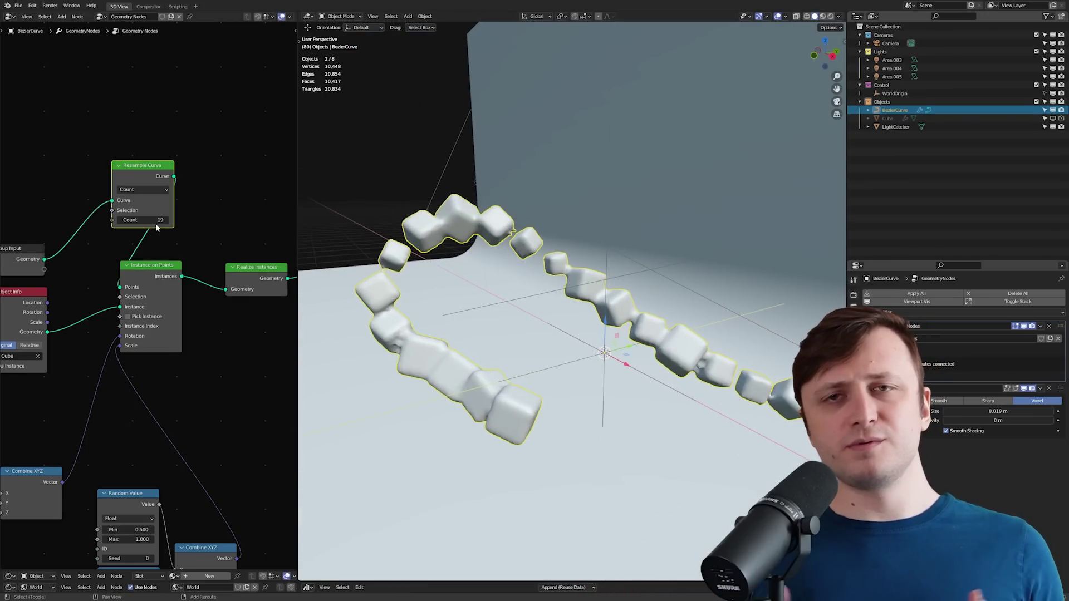
left_click_drag(143, 220, 165, 220)
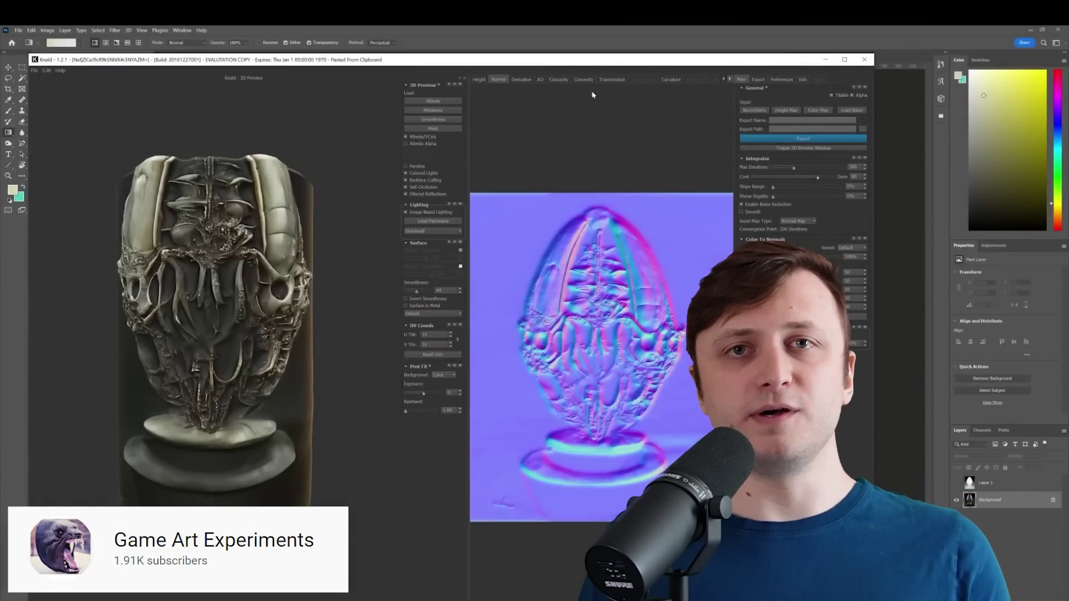
Switch Knald's preview from the normal map to the Height map
left_click(482, 81)
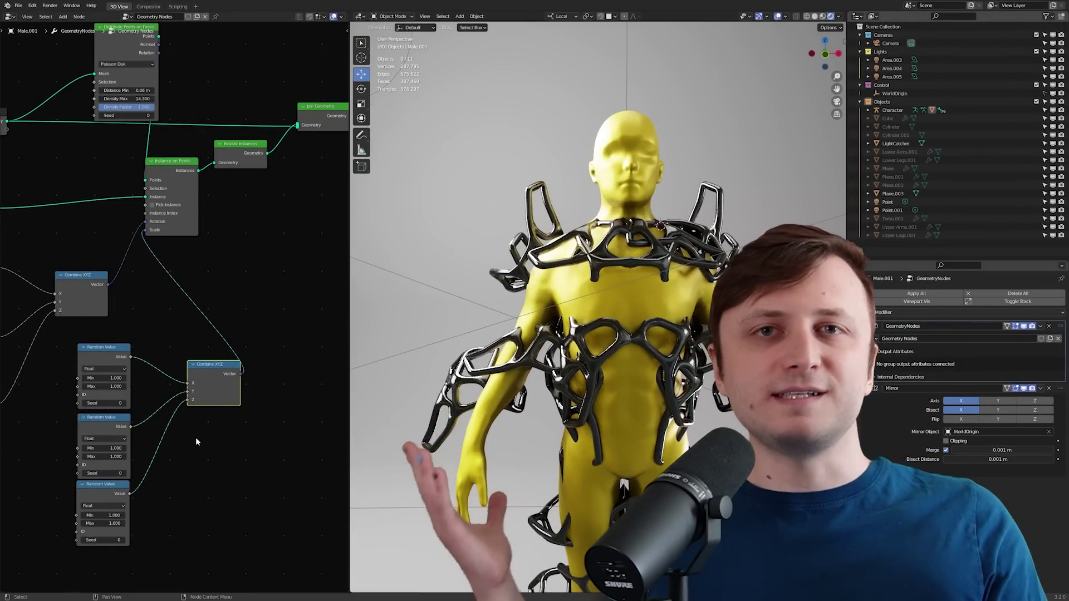
Set the Random Value Min to 0.500 in the frames' node tree
scroll(171, 307, "up", 2)
left_click(77, 405)
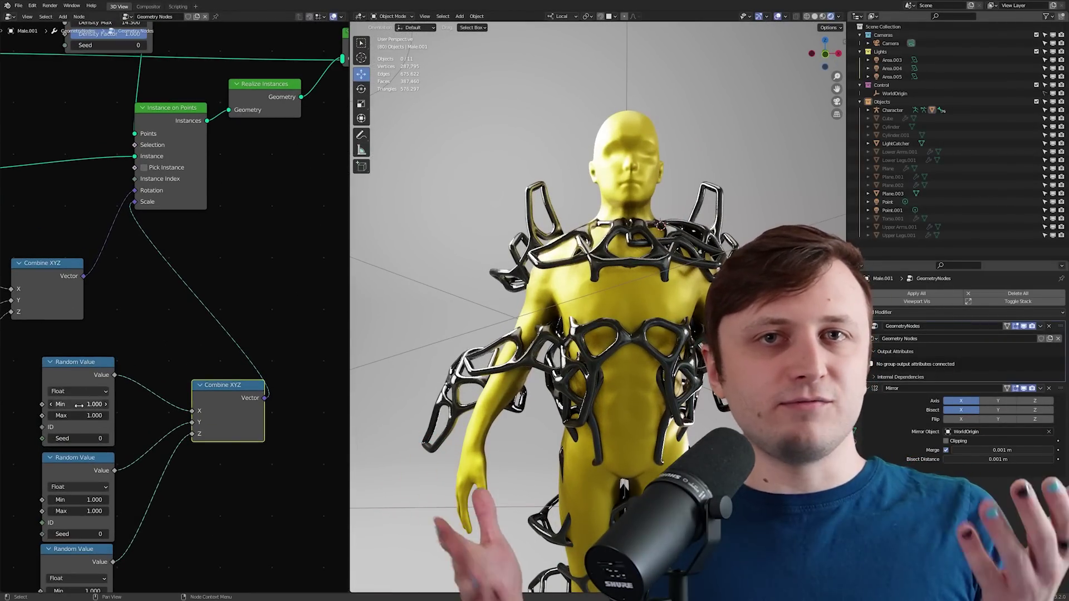
key("Return")
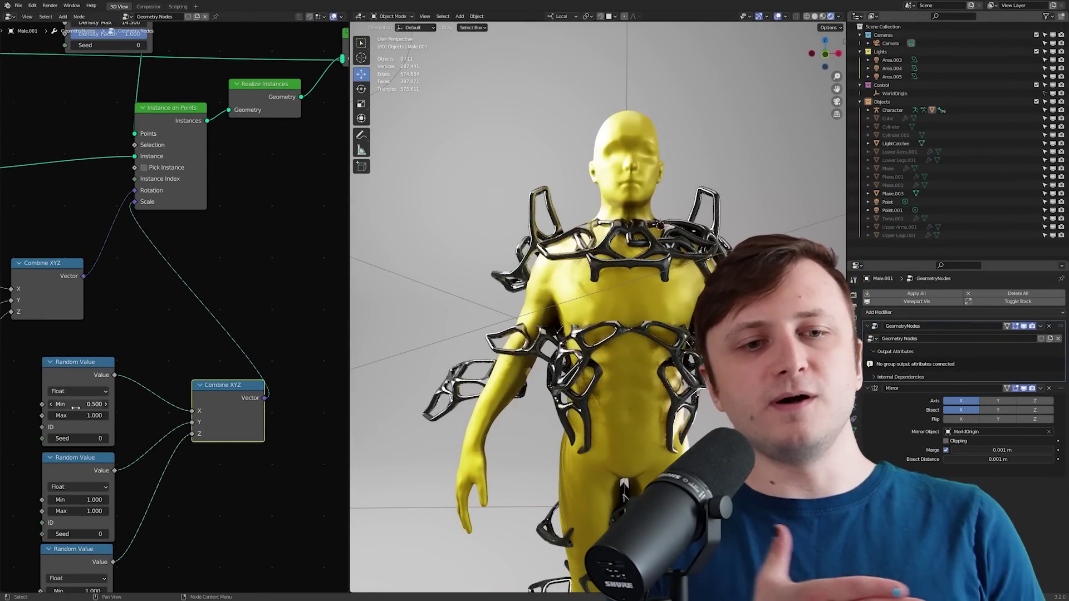
middle_click_drag(88, 467, 120, 373)
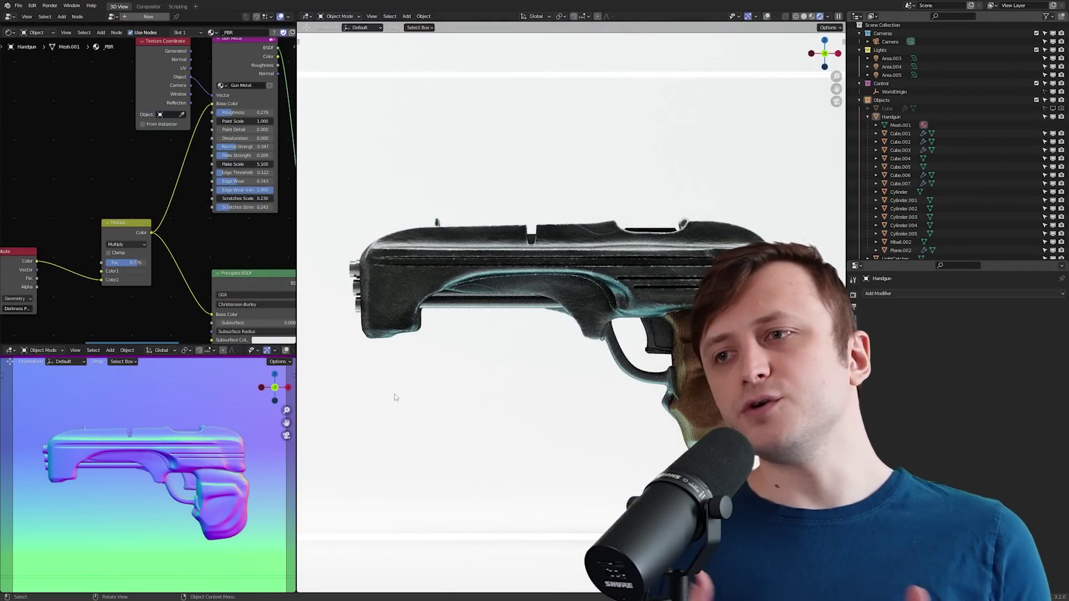
Show the handgun in Solid shading, select it, and enter Sculpt Mode
mouse_move(474, 396)
middle_mouse_down()
mouse_move(592, 390)
mouse_move(532, 426)
mouse_move(654, 402)
mouse_move(511, 321)
middle_mouse_up()
key("z")
left_click(673, 337)
left_click(616, 325)
key("z")
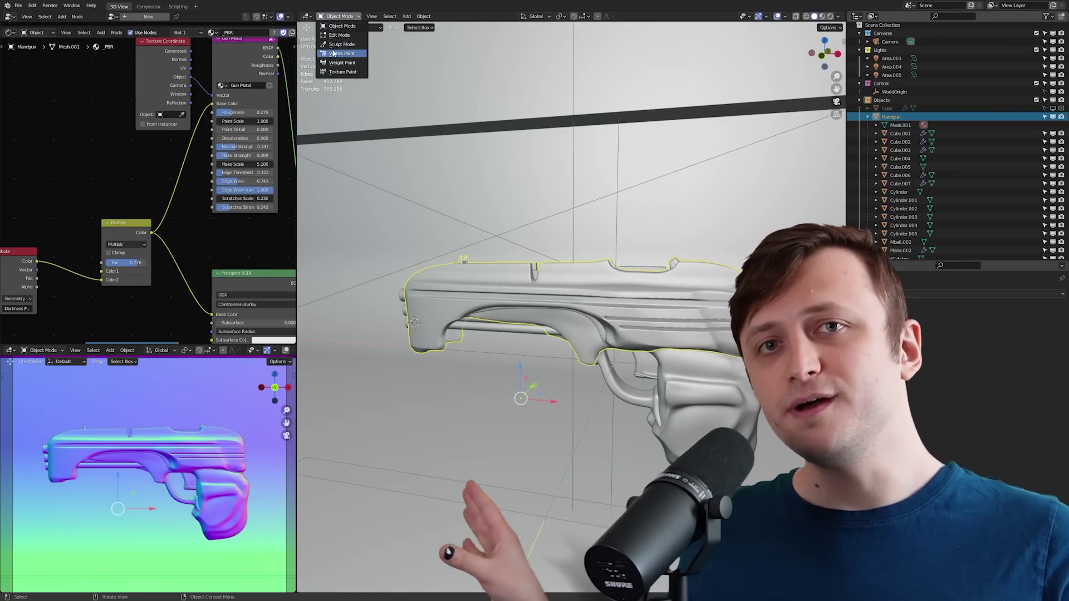
left_click(337, 44)
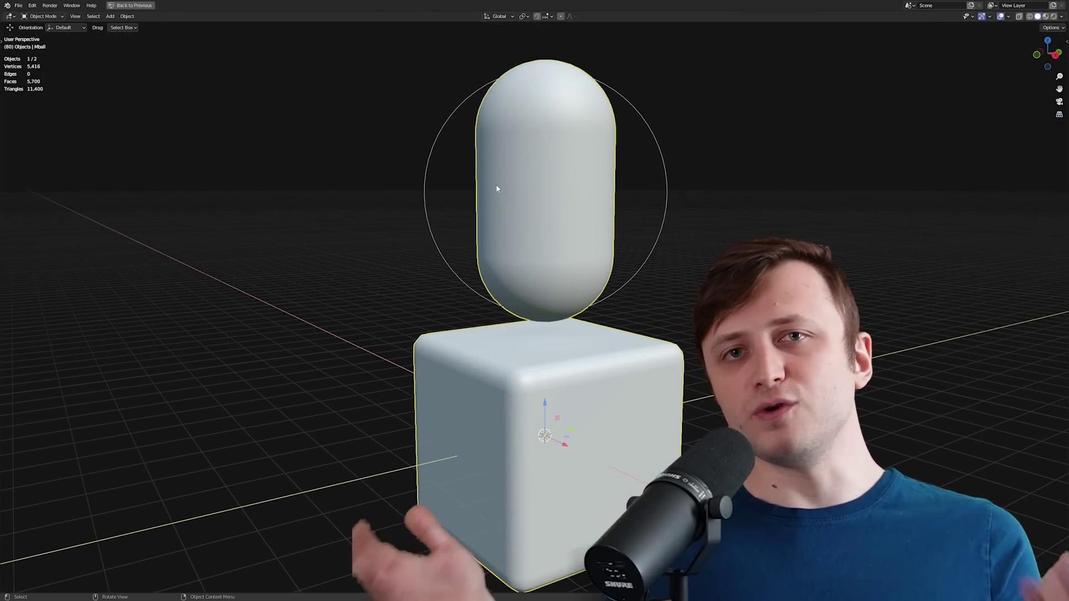
Move the metaball capsule vertically along Z toward the cube below
scroll(547, 180, "up", 2)
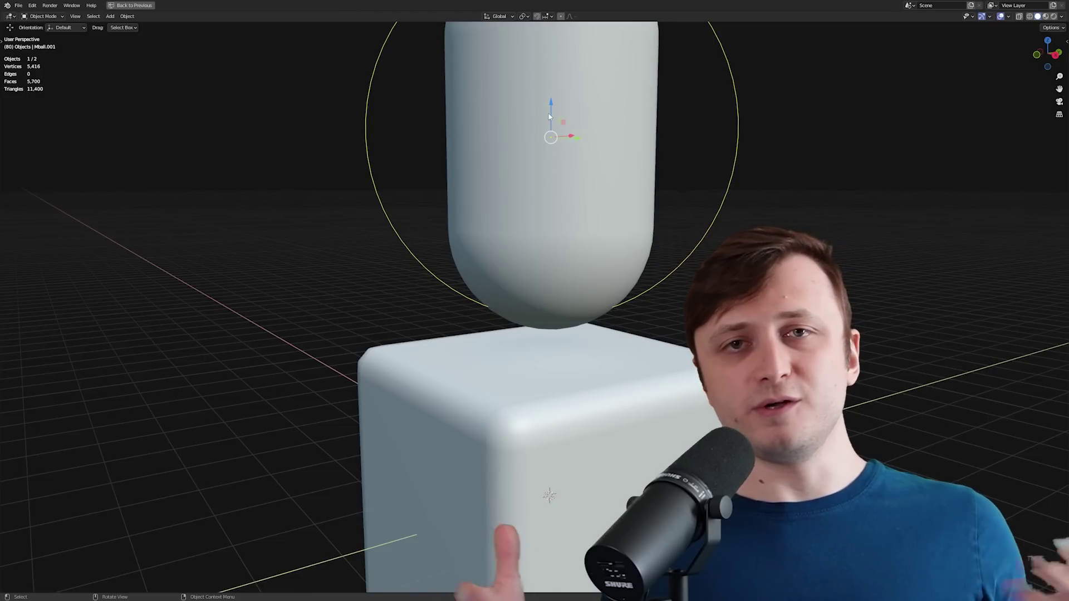
key("g")
key("z")
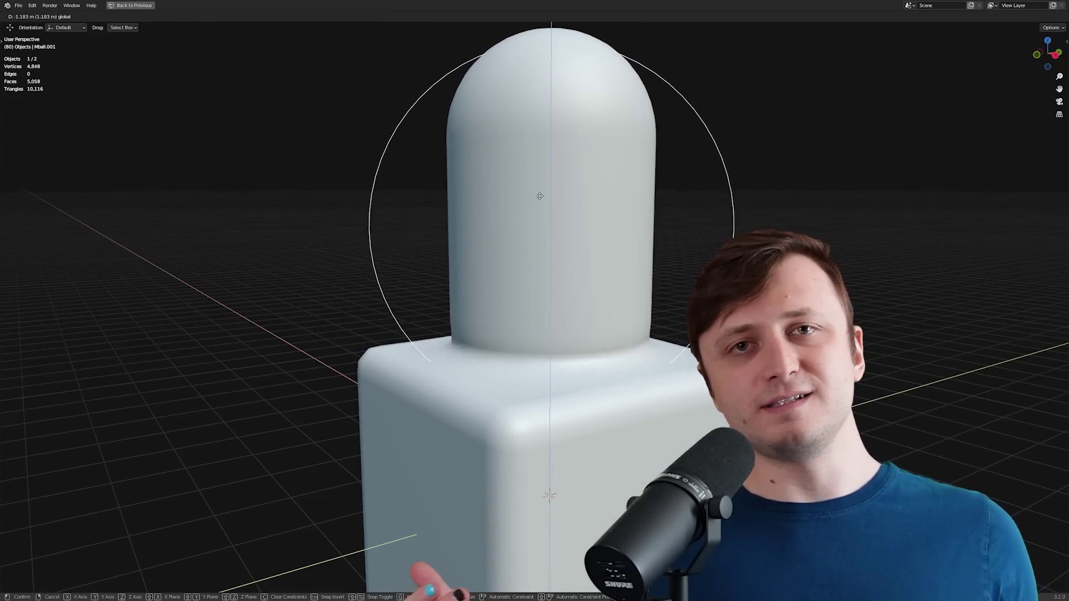
left_click(563, 342)
Tilt the capsule with a free trackball rotation so it fuses more broadly with the cube
scroll(562, 343, "up", 2)
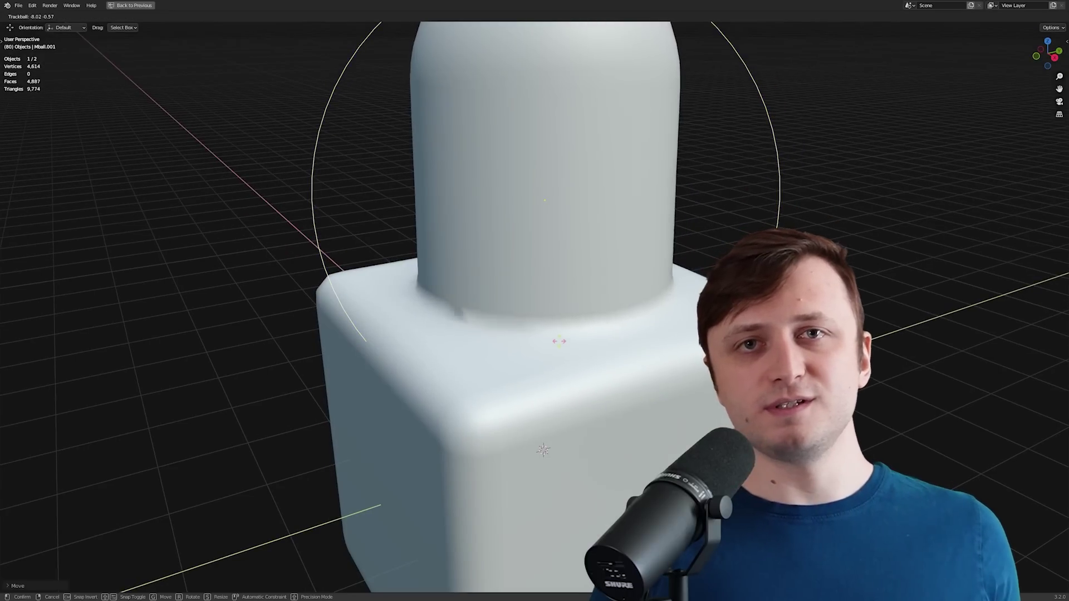
key("r")
key("r")
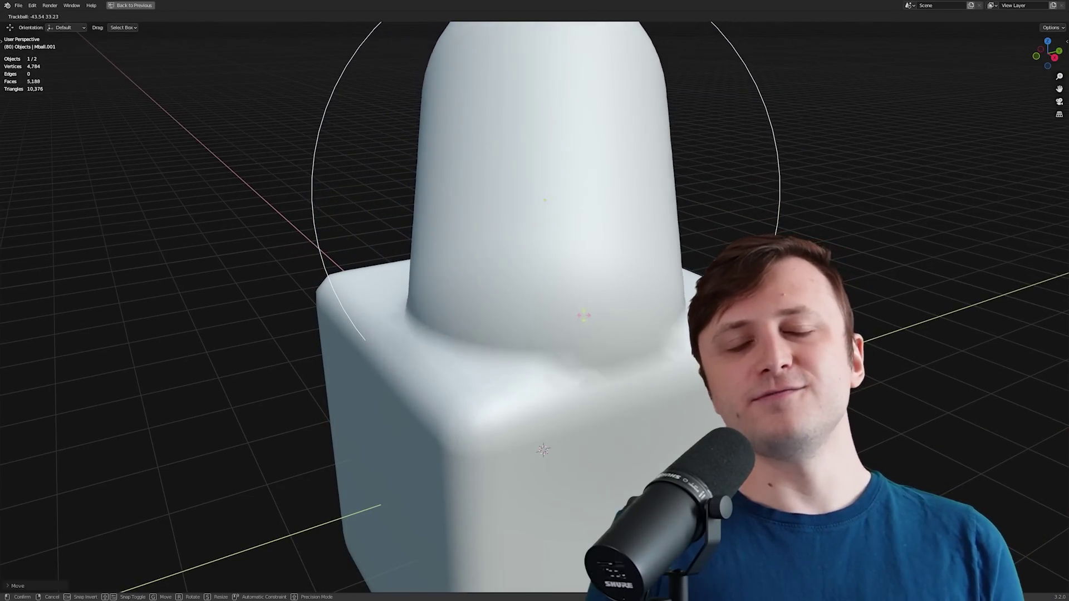
left_click(705, 273)
middle_click_drag(705, 273, 613, 262)
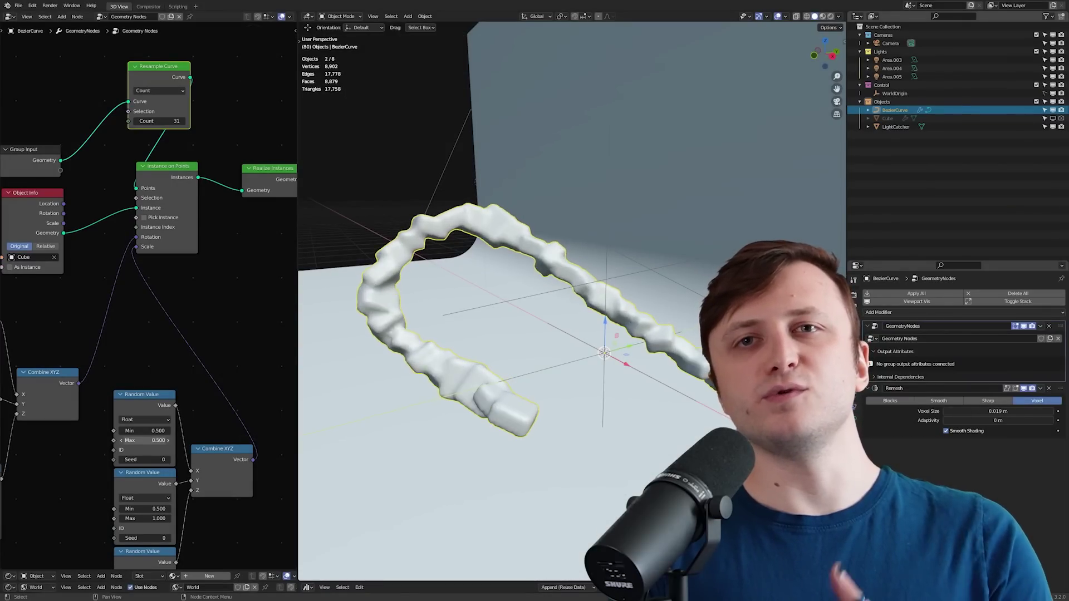
Set the first Random Value Max to 0.300 and the second to 5.100
left_click_drag(151, 440, 139, 441)
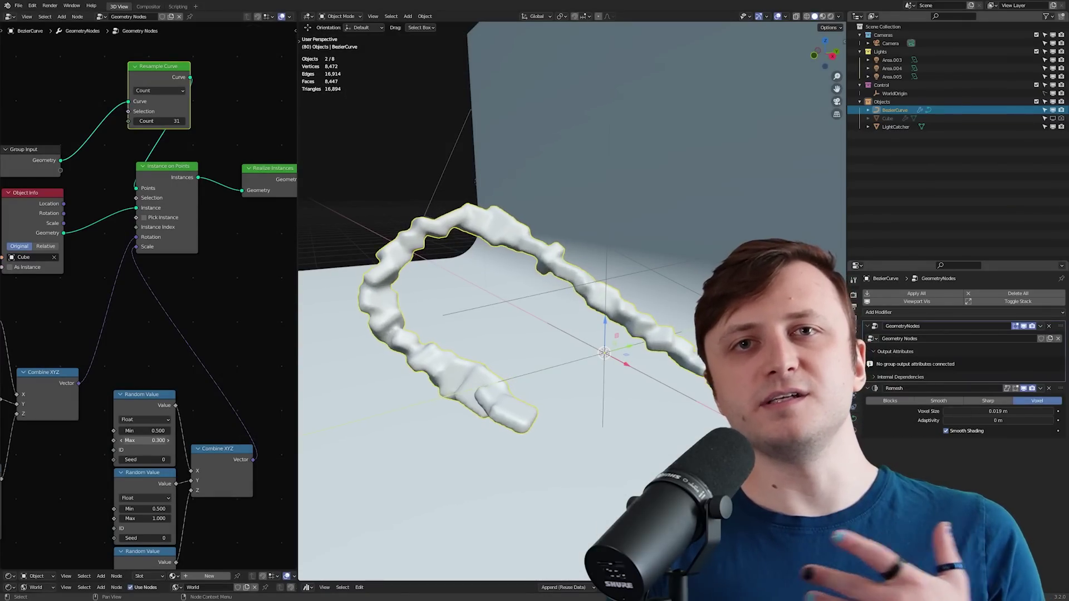
middle_click_drag(169, 488, 168, 423)
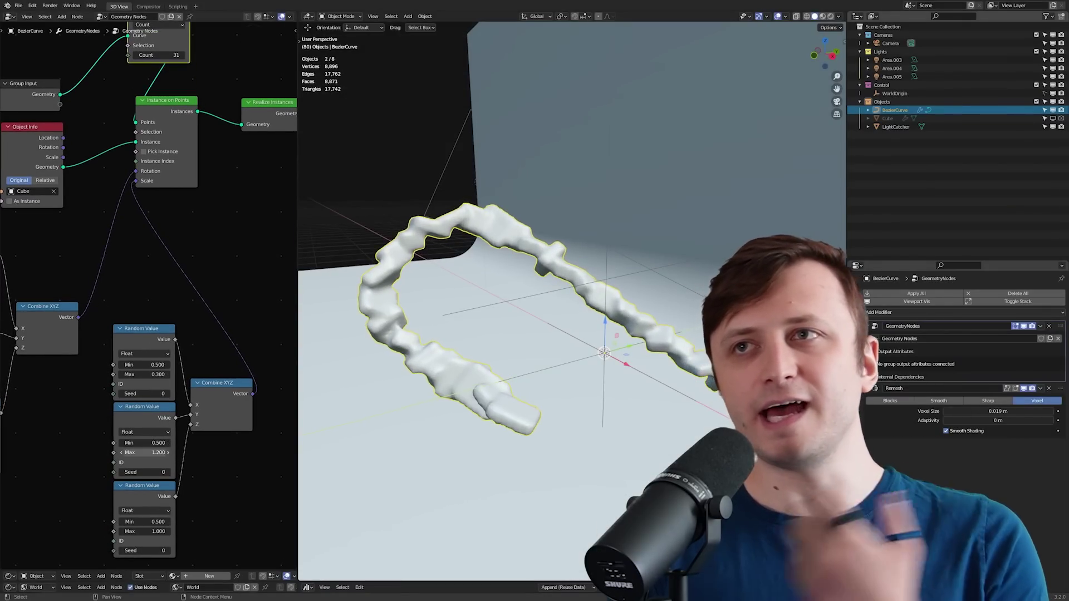
mouse_move(146, 452)
left_mouse_down()
mouse_move(201, 452)
mouse_move(167, 452)
left_mouse_up()
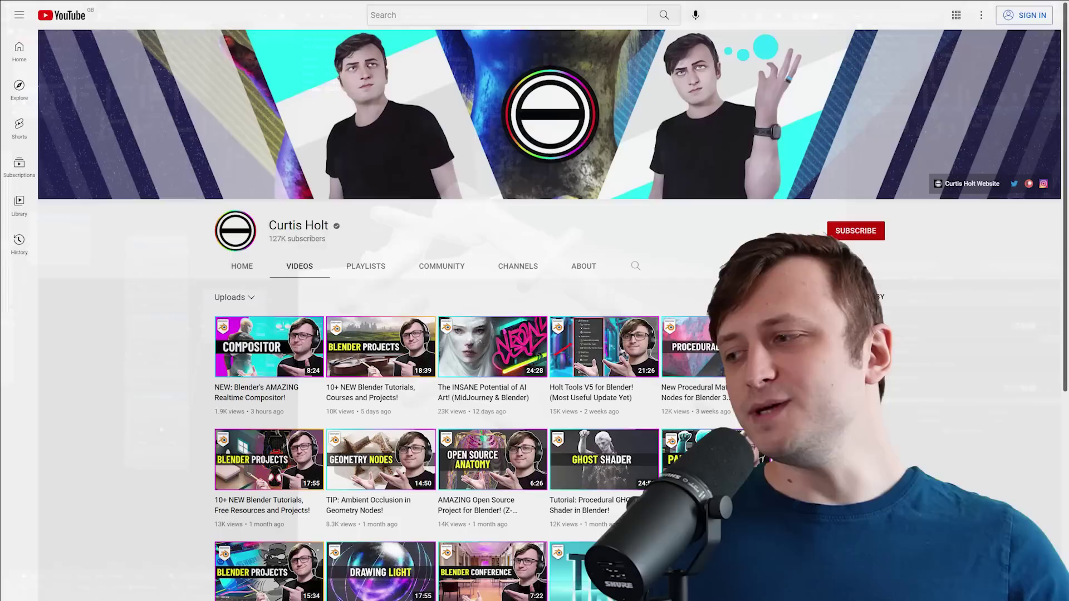